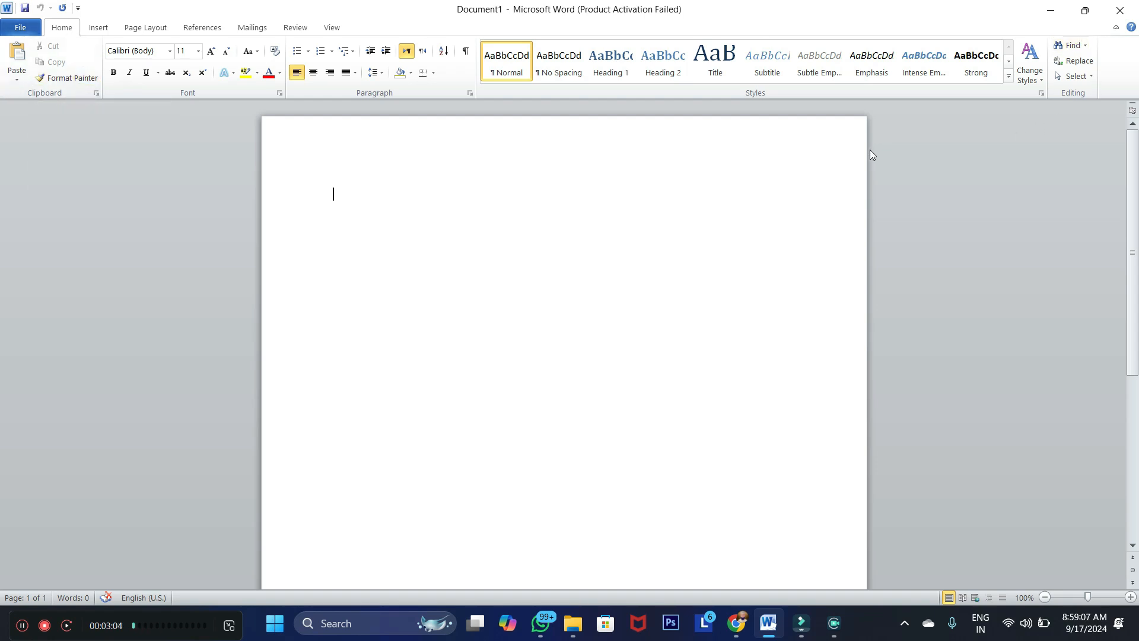
Open the full Page Setup settings for the blank document
click(92, 31)
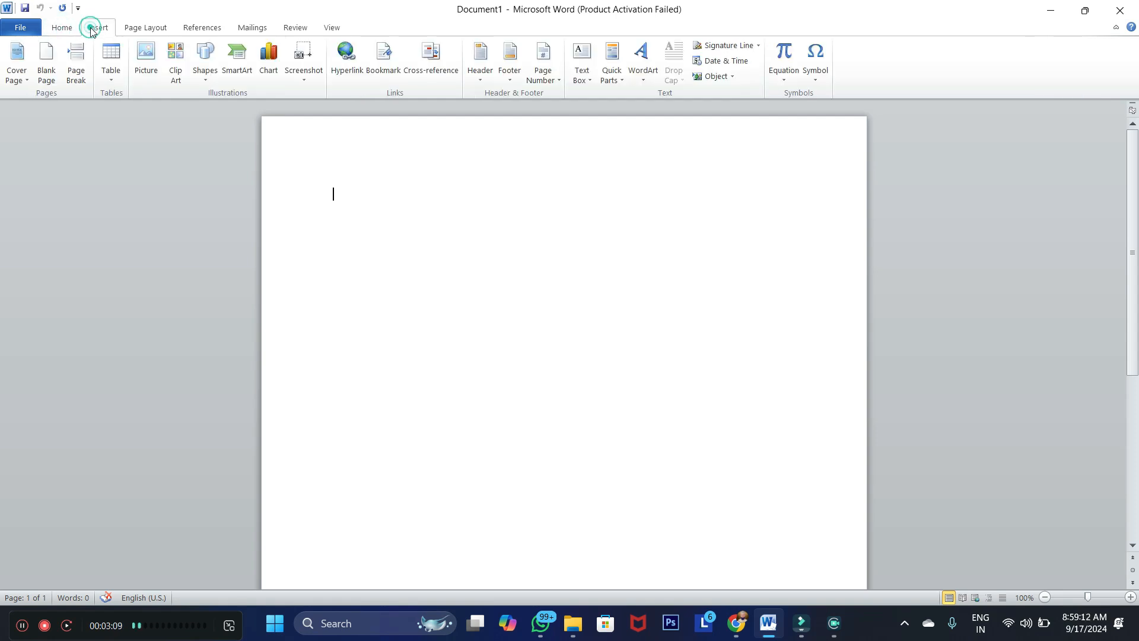
click(130, 31)
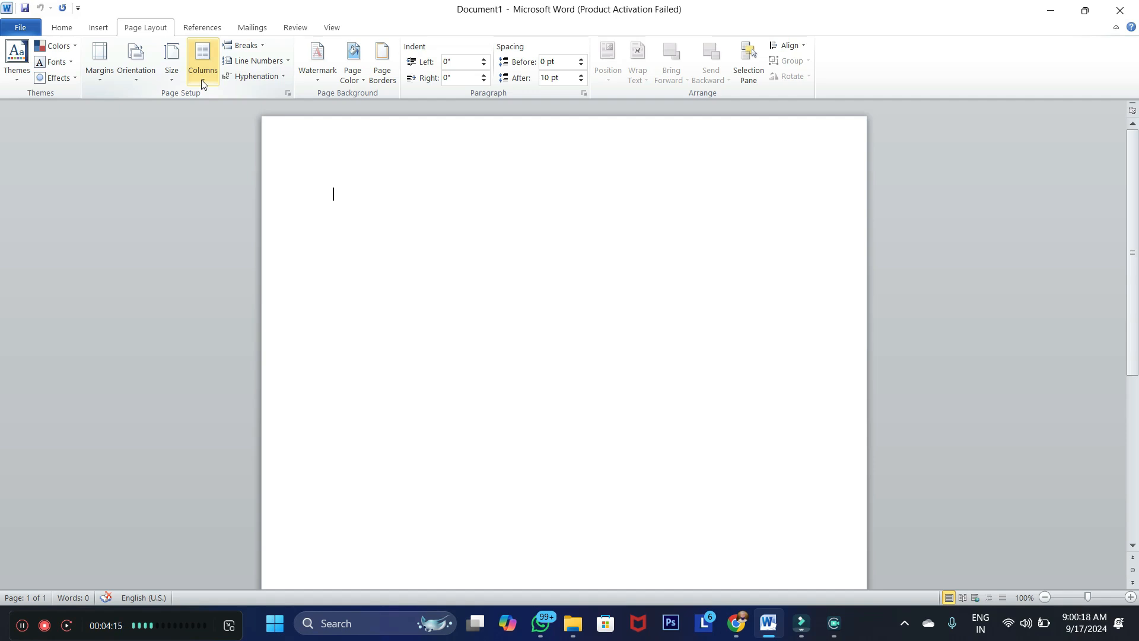
click(134, 29)
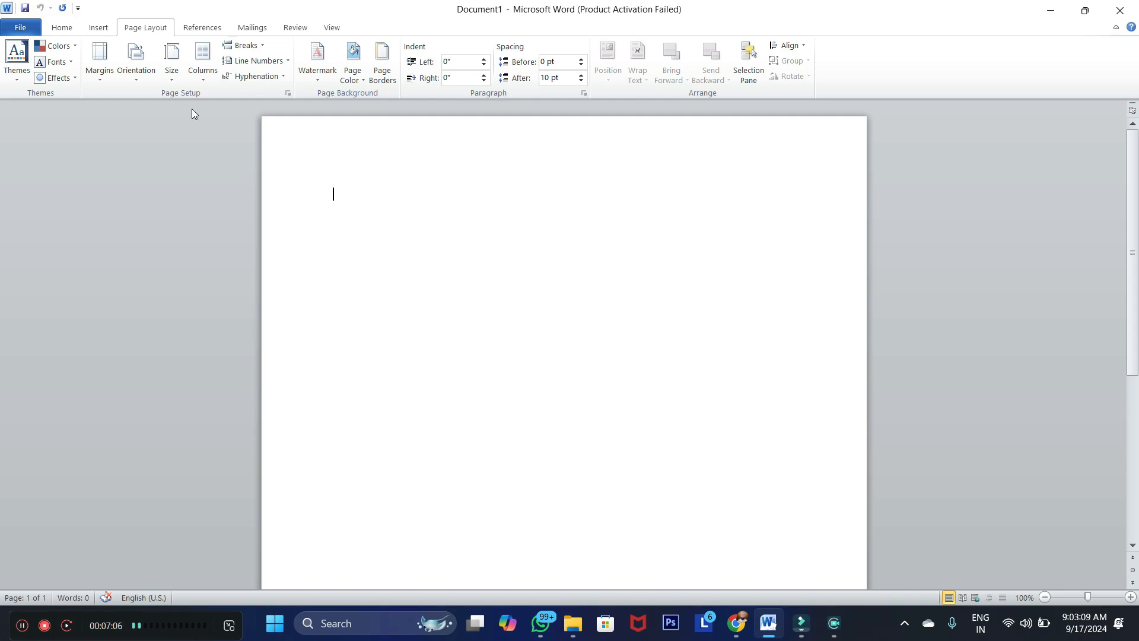
click(289, 98)
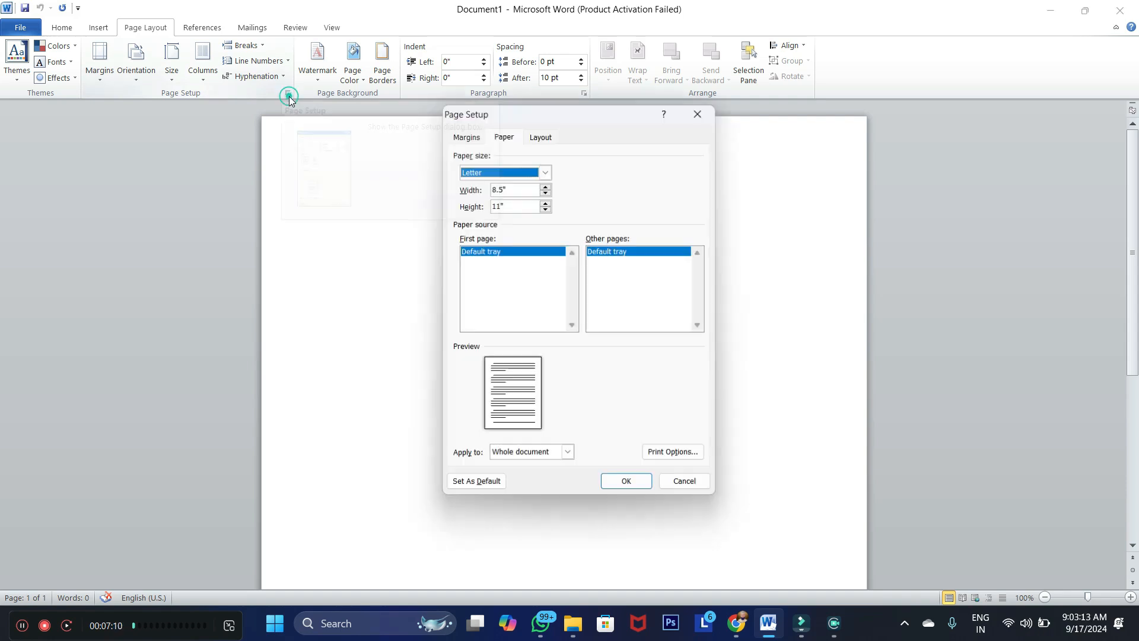
Examine the margins, paper and layout settings in Page Setup
drag(602, 117, 747, 122)
click(608, 140)
click(646, 140)
click(682, 140)
click(608, 141)
click(646, 140)
click(683, 140)
click(650, 143)
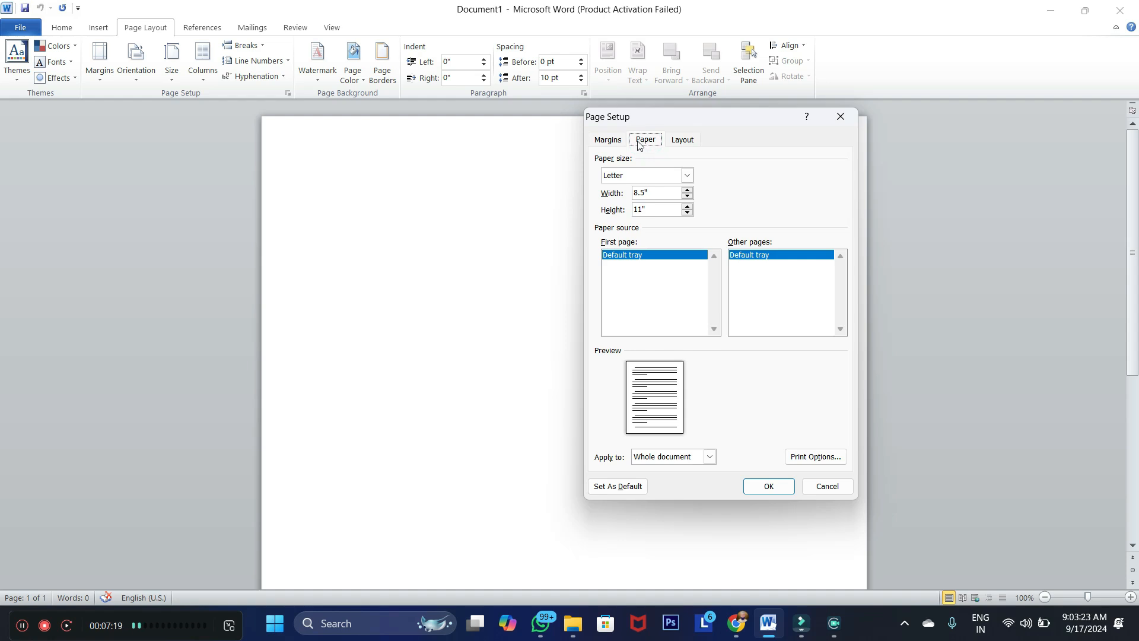
Set the paper size to A4 and check its width and height
click(620, 178)
click(620, 180)
click(687, 177)
drag(688, 209, 688, 216)
click(688, 190)
click(688, 190)
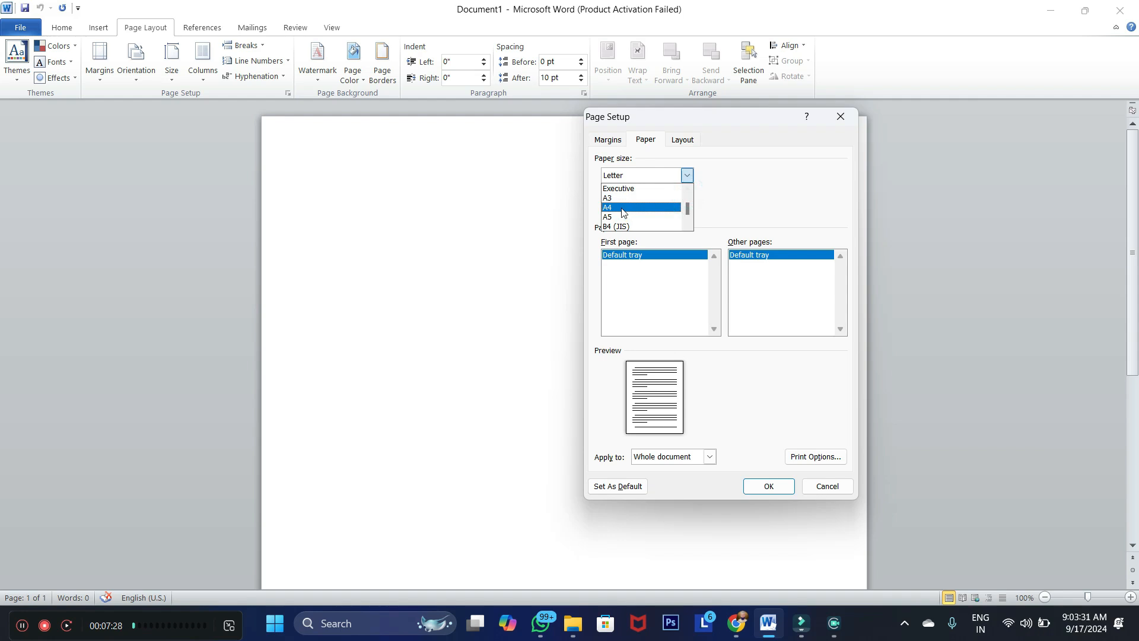
click(622, 207)
double_click(665, 192)
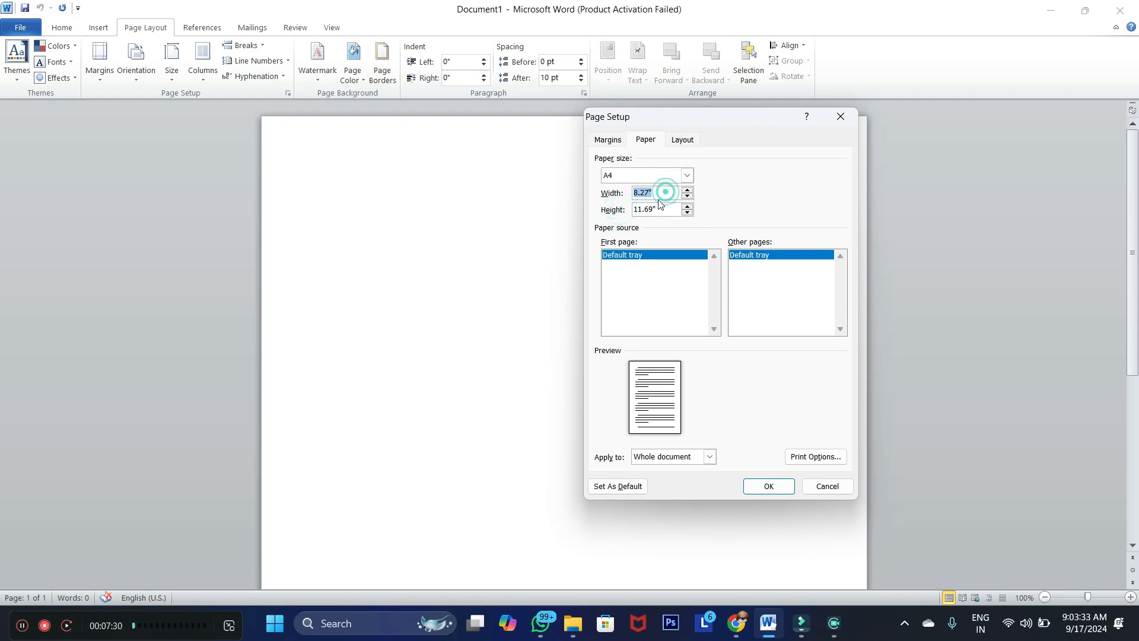
double_click(662, 208)
click(656, 194)
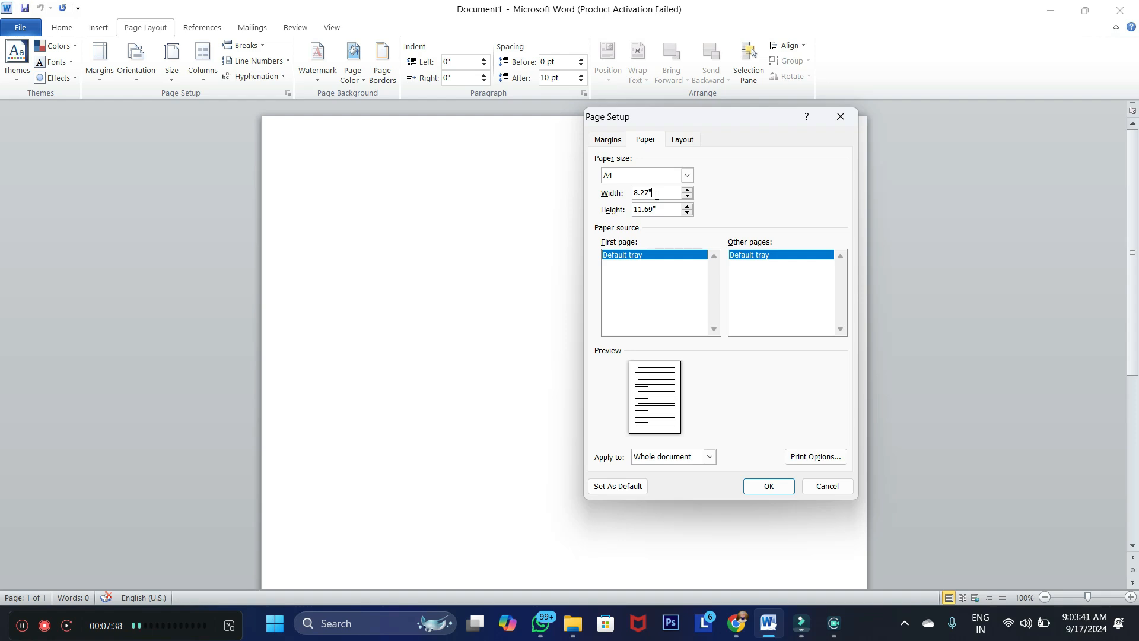
Define a custom paper size with a width of 5 inches and a height of 8 inches
double_click(662, 191)
text(5)
key(Tab)
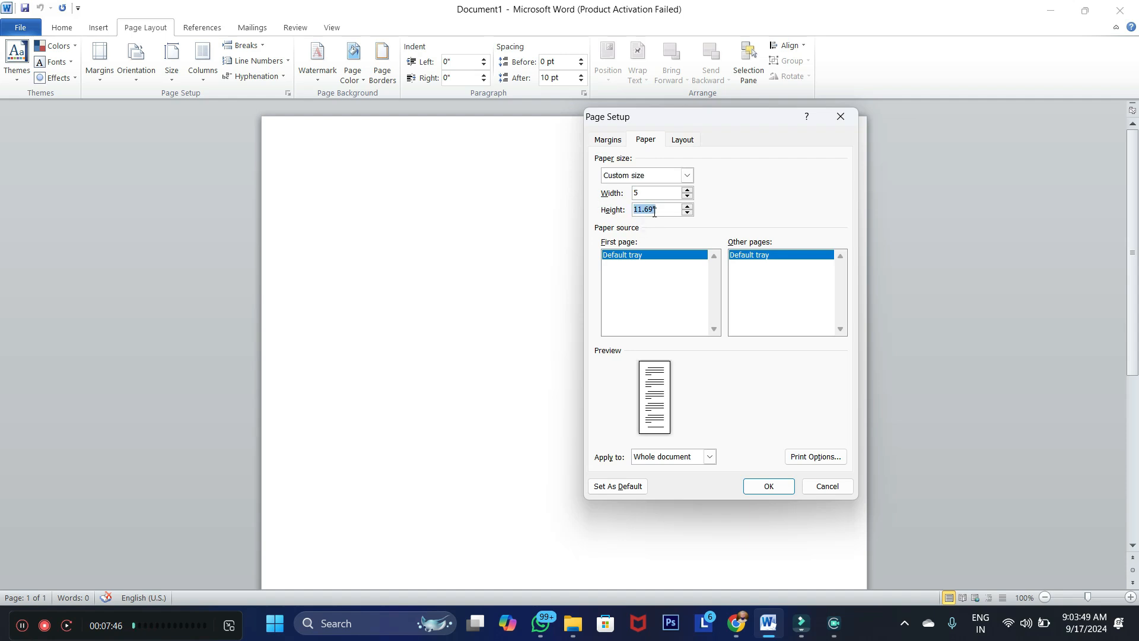
text(8)
click(639, 192)
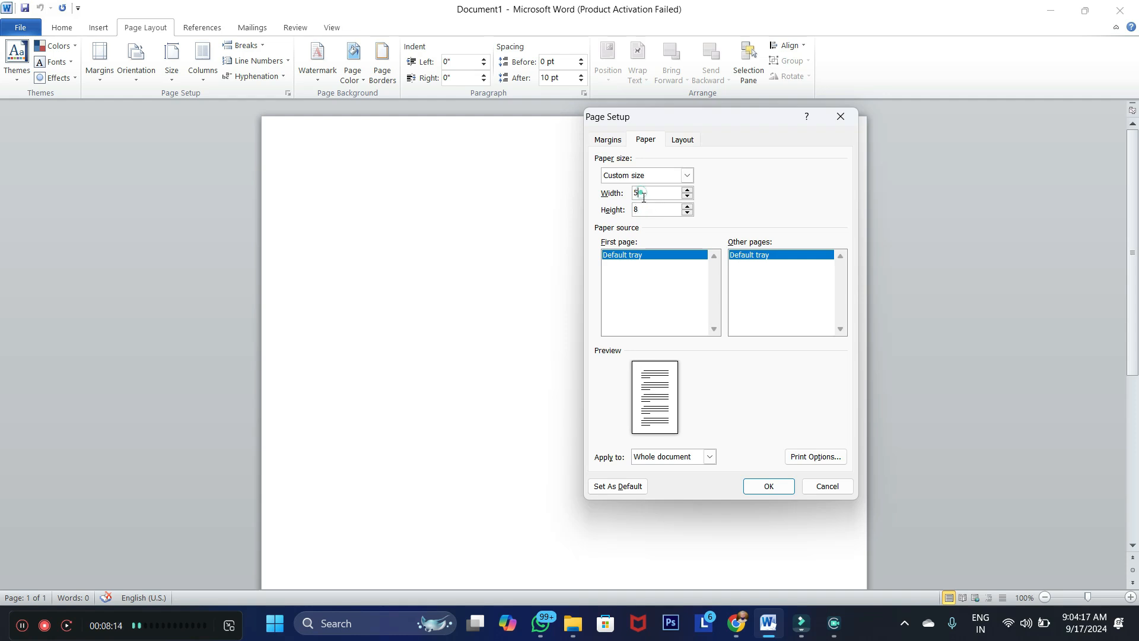
click(641, 209)
click(643, 192)
double_click(642, 193)
click(642, 193)
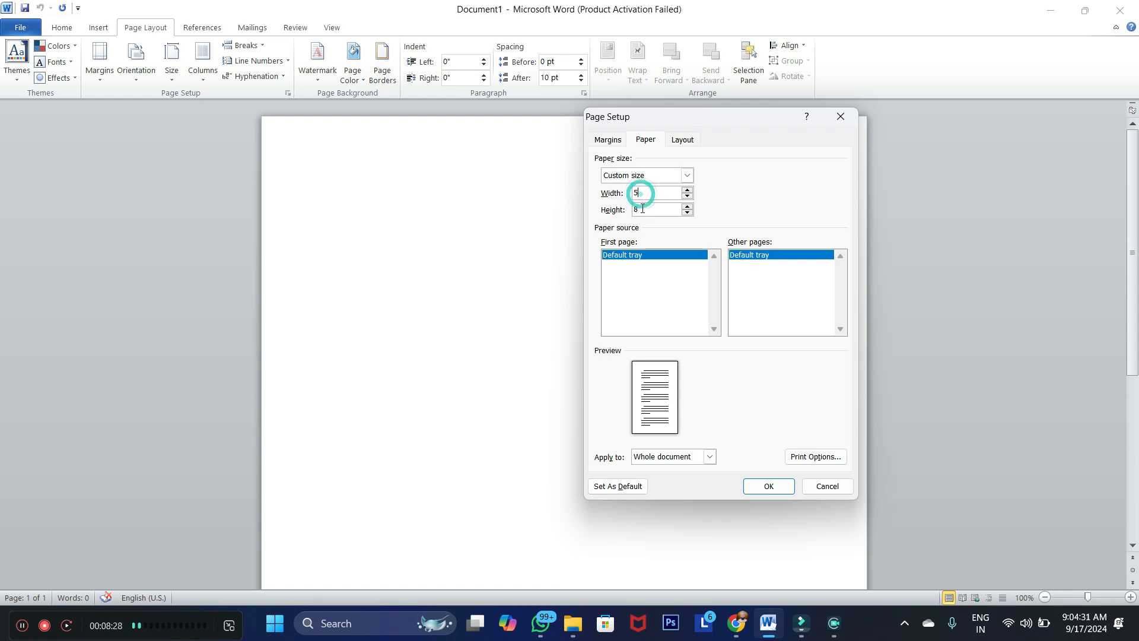
click(642, 191)
click(640, 198)
click(643, 190)
double_click(654, 208)
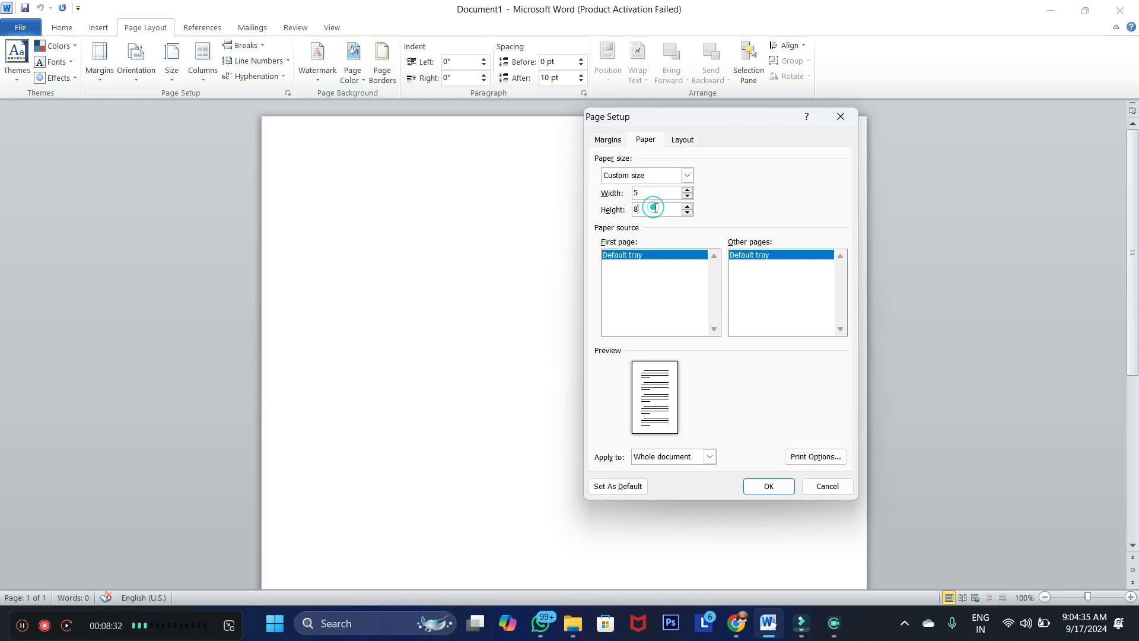
Set the top, bottom, left and right margins to 0.5 inches and apply the page setup to the whole document
click(606, 142)
click(640, 142)
click(606, 142)
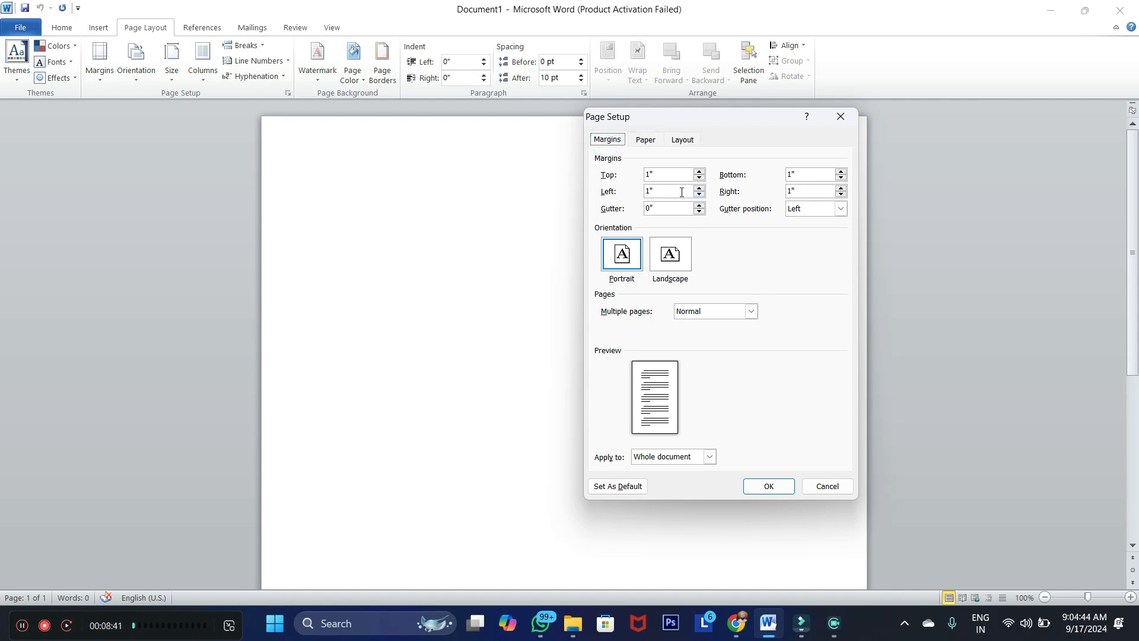
click(656, 174)
text(.5)
key(Tab)
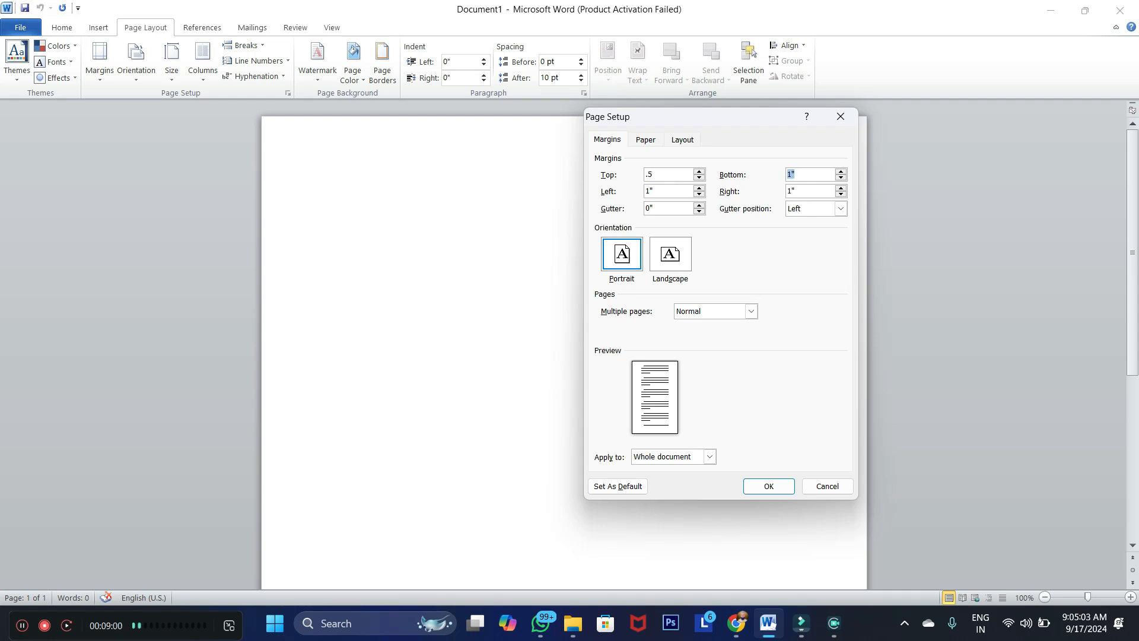
text(.5)
key(Tab)
text(.5)
key(Tab)
text(.5)
click(611, 140)
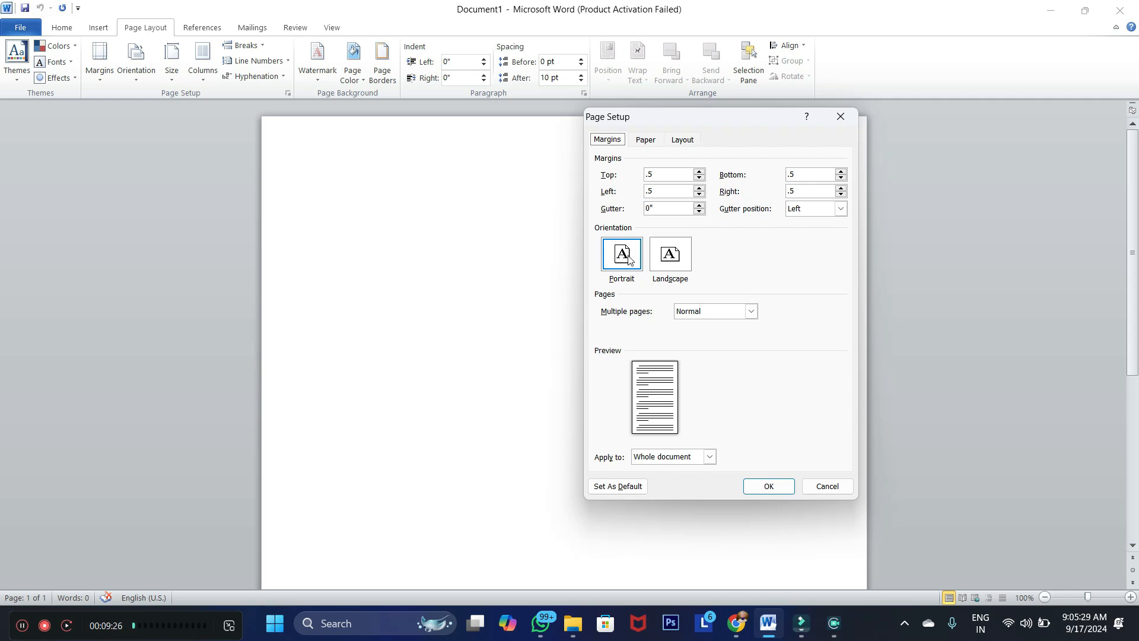
click(768, 487)
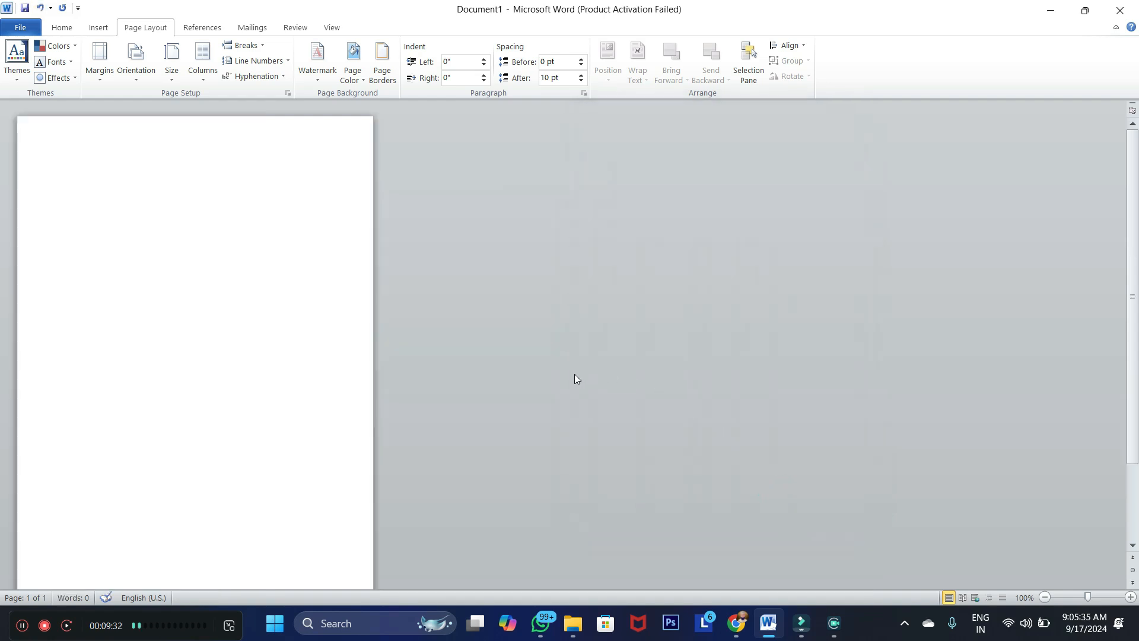
click(1044, 597)
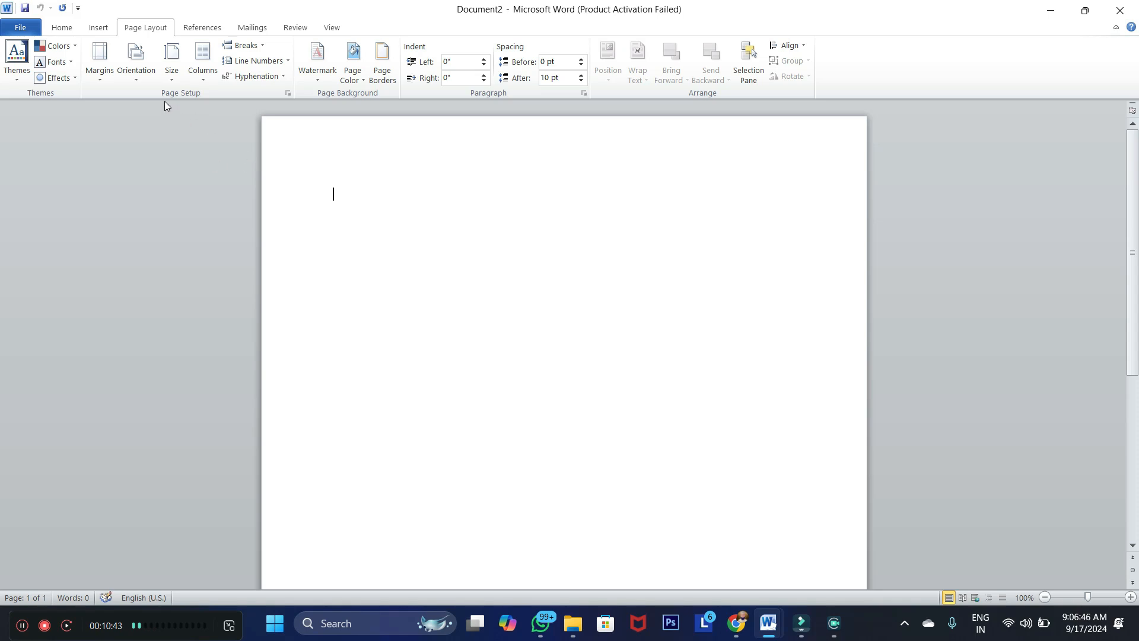
Open Page Setup for the second blank document and set its paper size to A4
click(290, 95)
drag(683, 117, 564, 145)
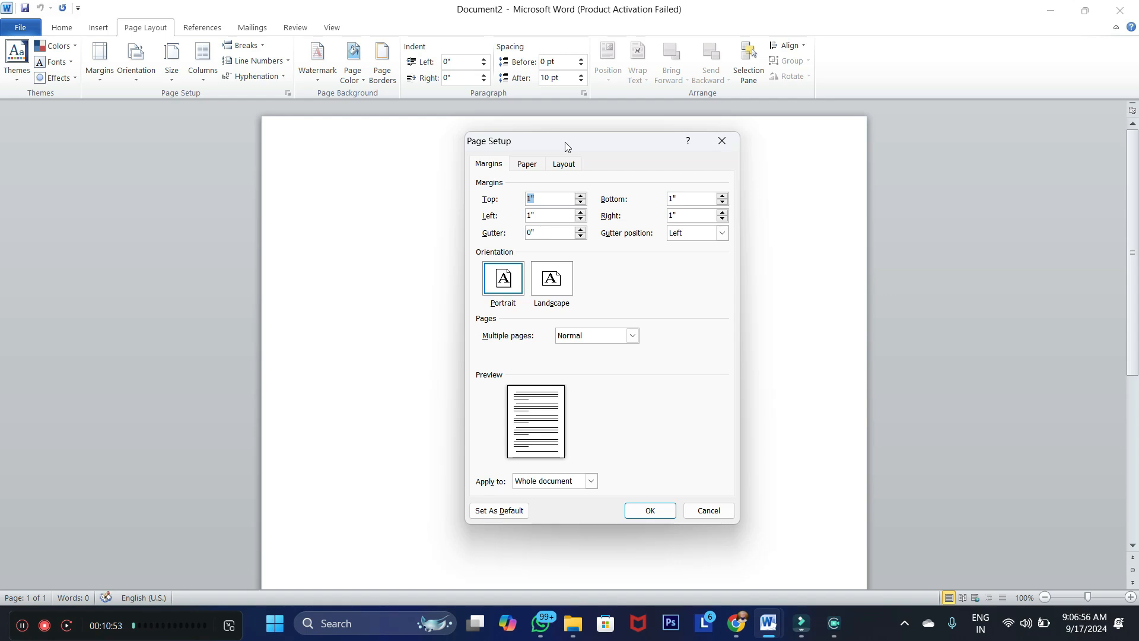
click(526, 164)
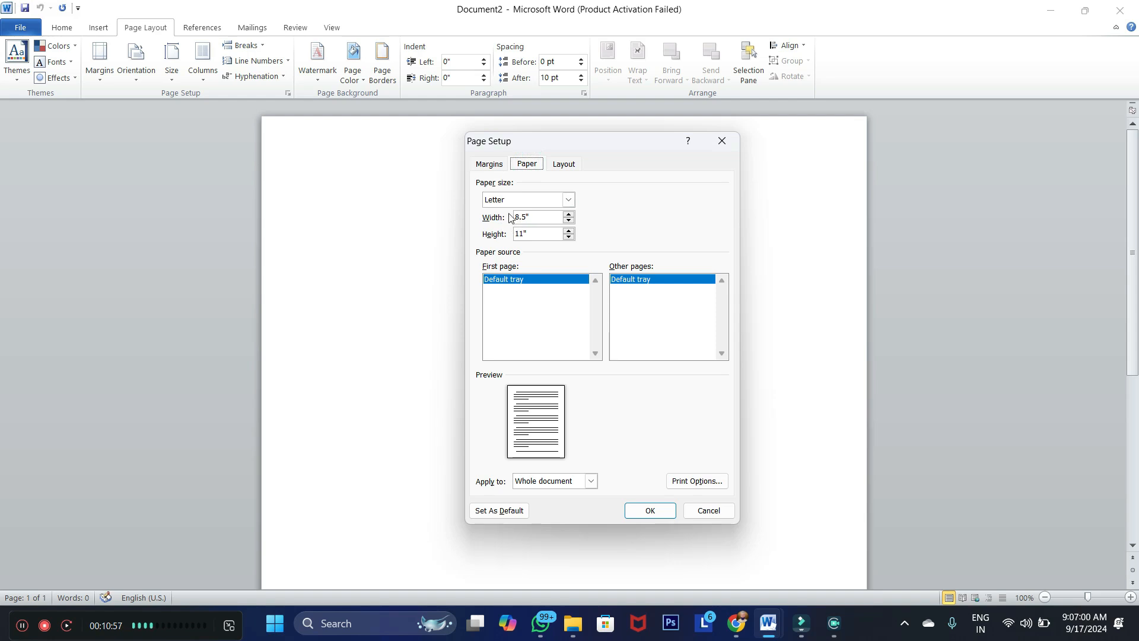
click(568, 200)
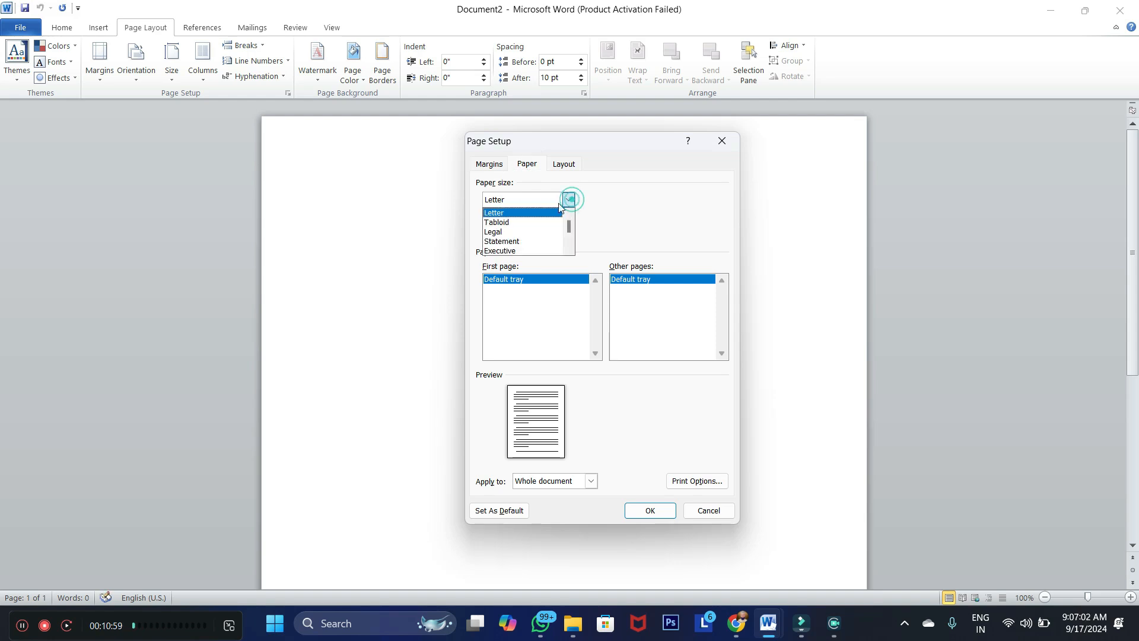
click(569, 250)
click(570, 249)
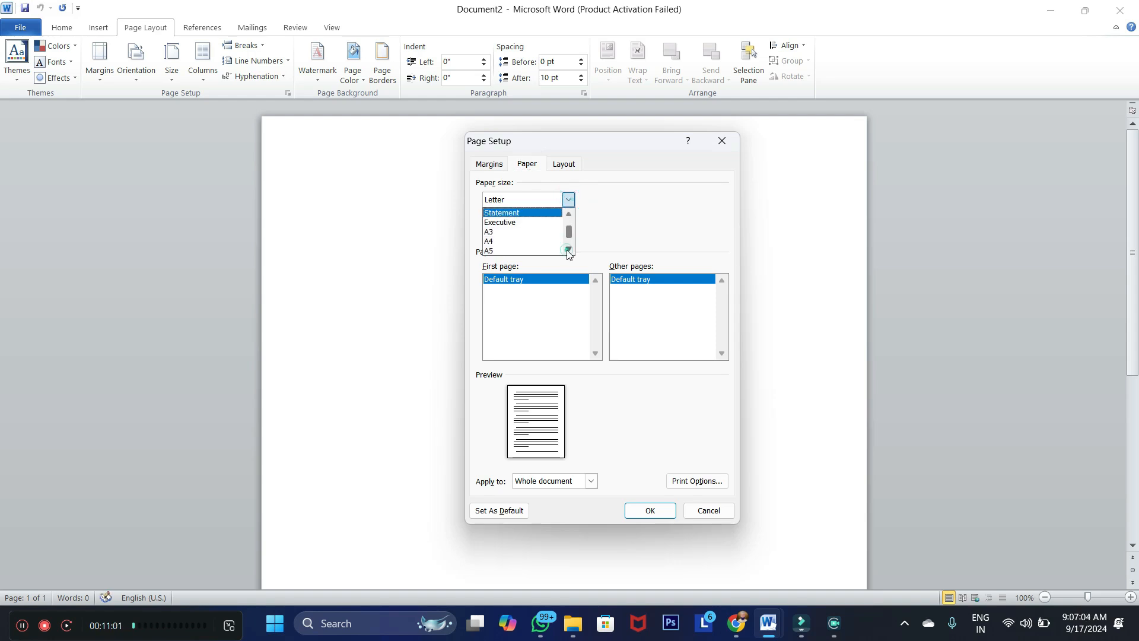
click(501, 250)
click(540, 219)
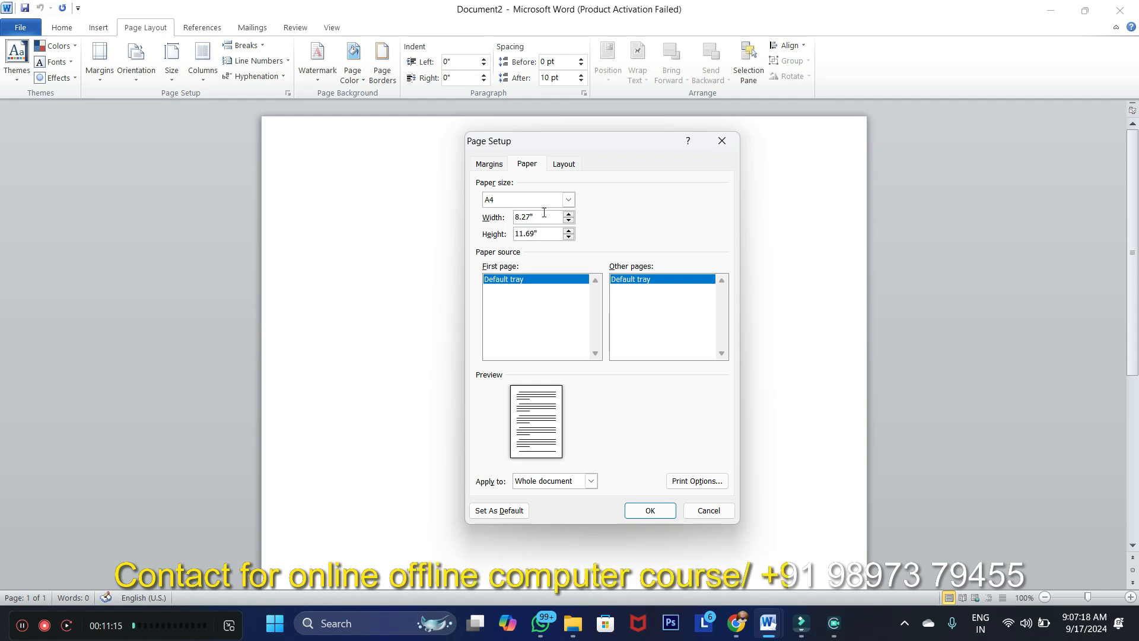
click(540, 217)
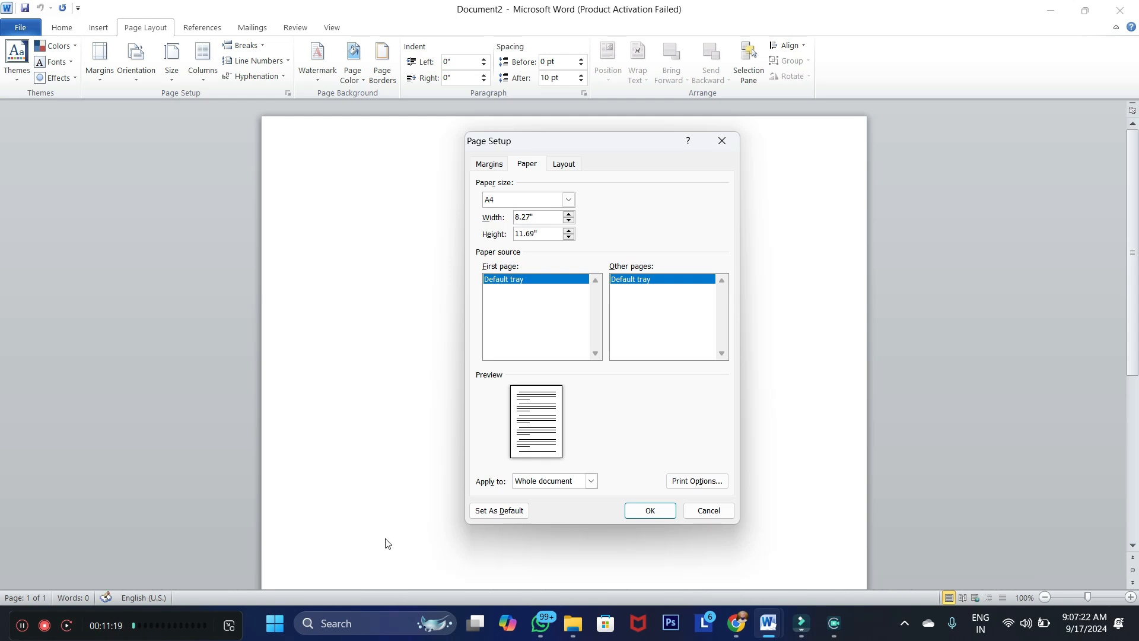
Switch to the Windows Calculator and place it beside the Page Setup dialog
click(346, 625)
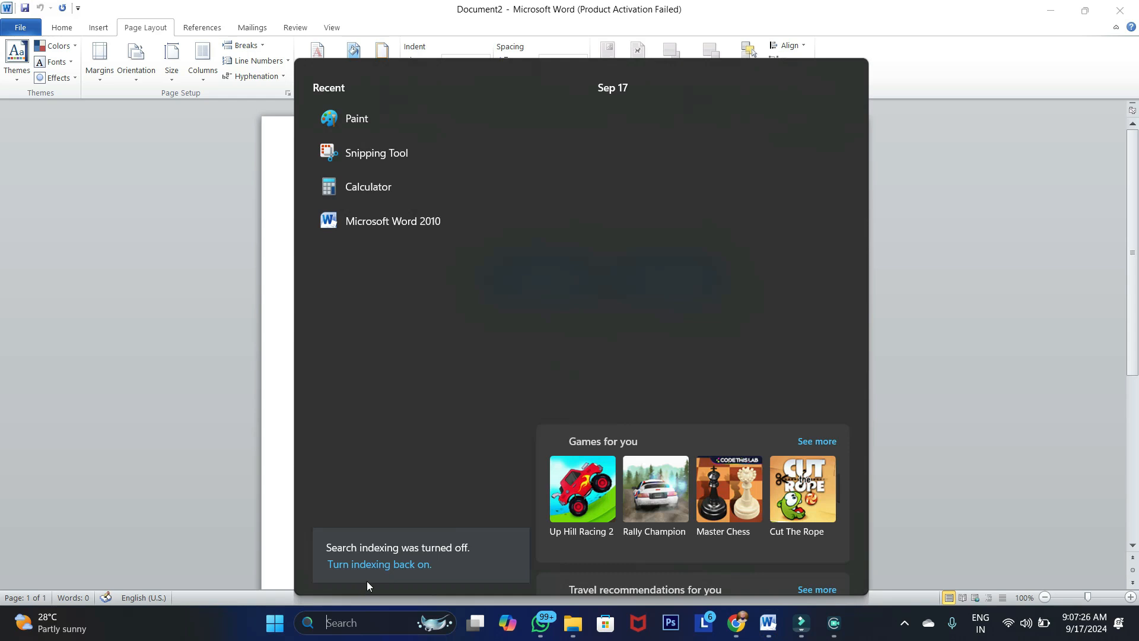
click(372, 191)
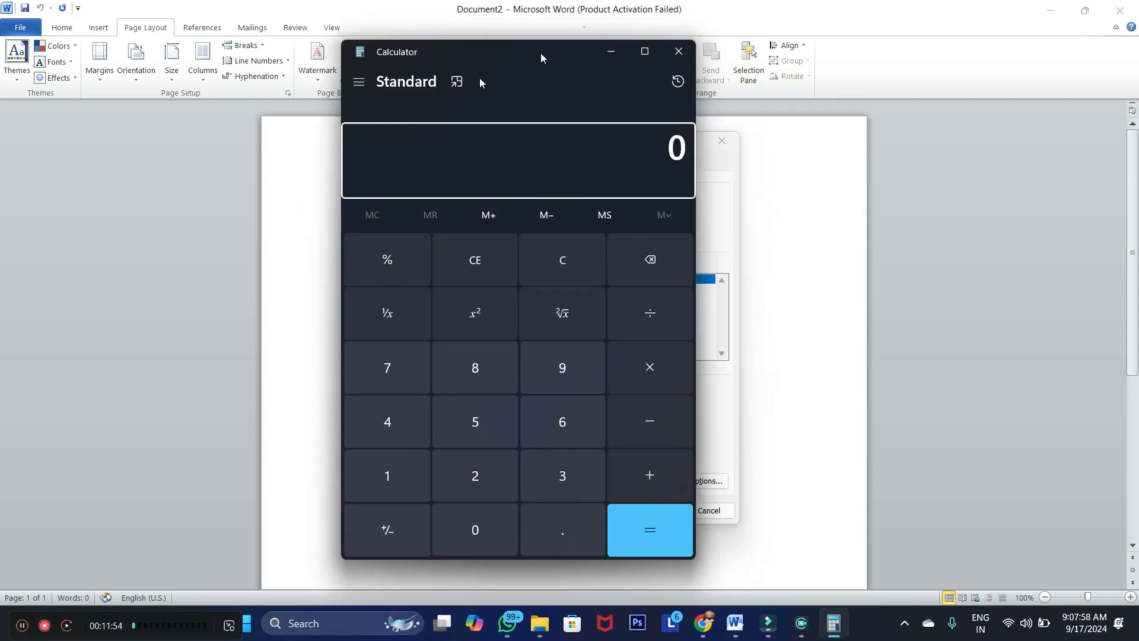
drag(478, 76, 216, 106)
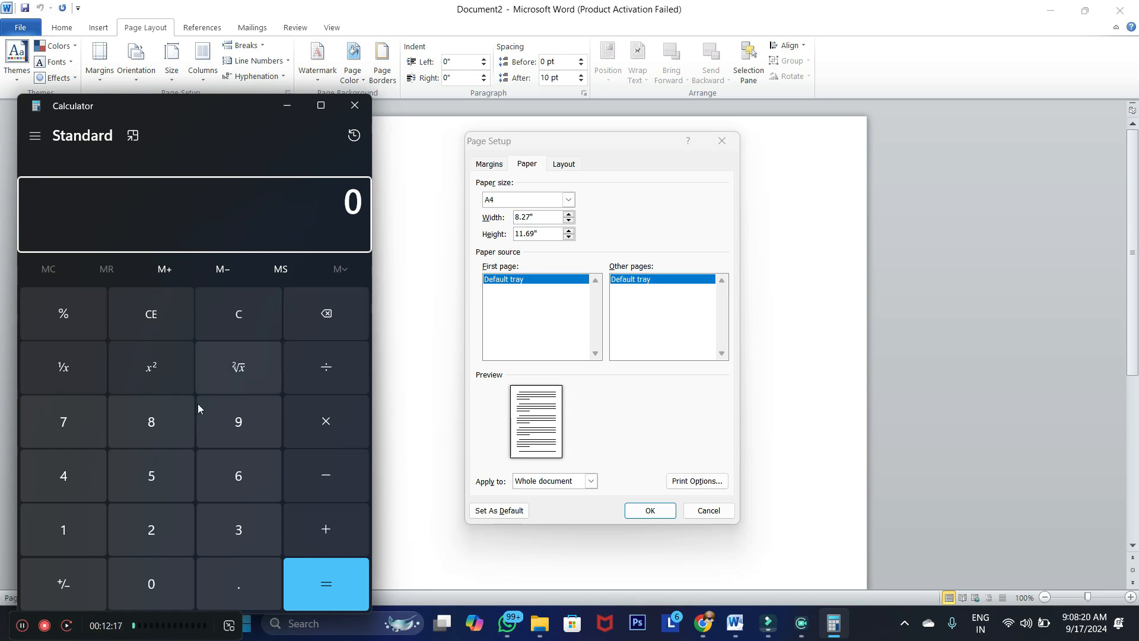
Calculate the A4 page width of 8.27 minus the 5-inch custom page width
click(151, 427)
click(236, 582)
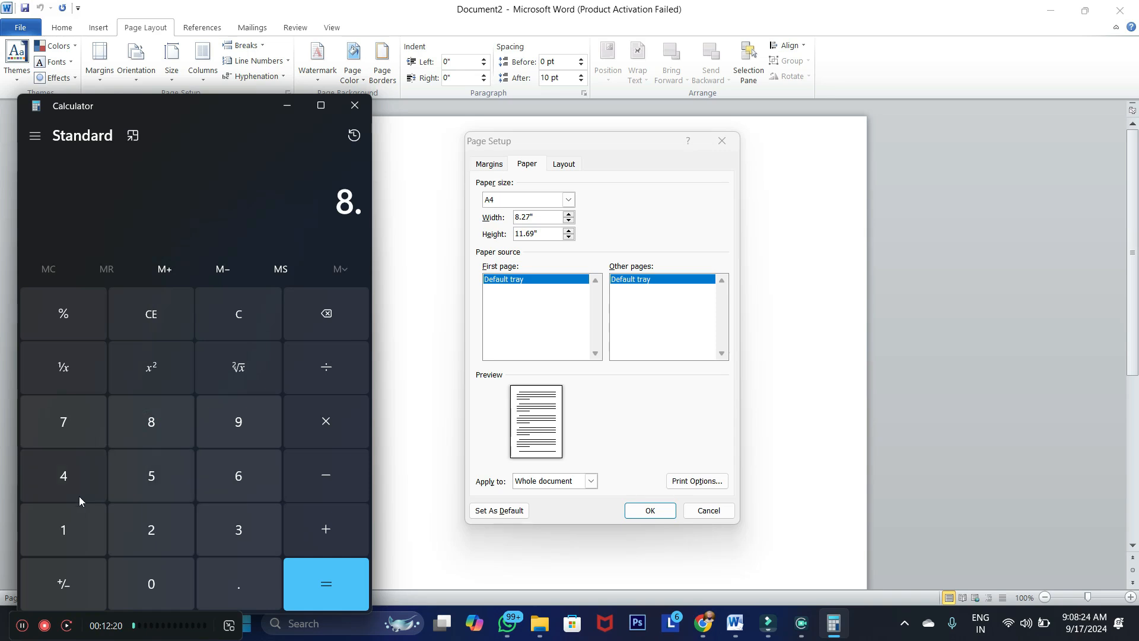
click(155, 529)
click(65, 425)
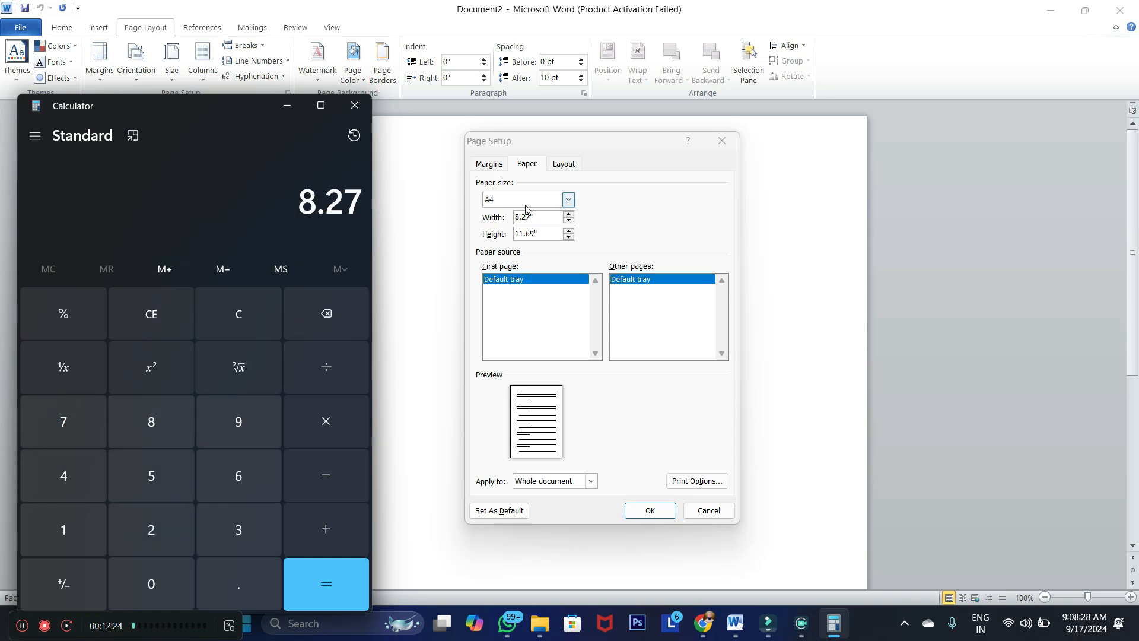
click(602, 140)
click(833, 623)
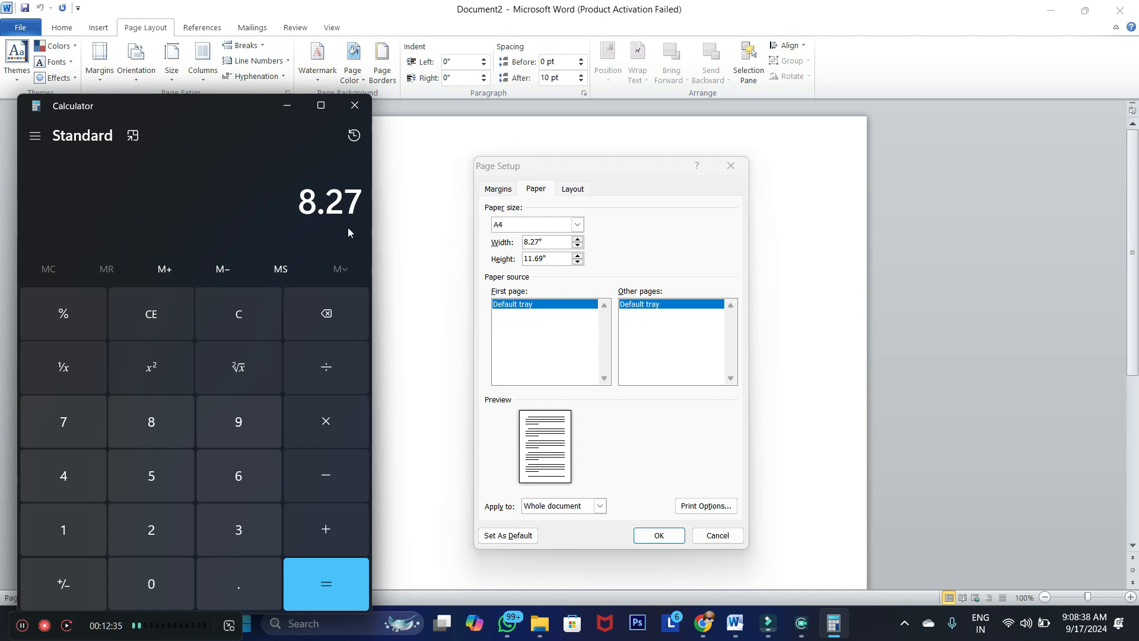
click(322, 482)
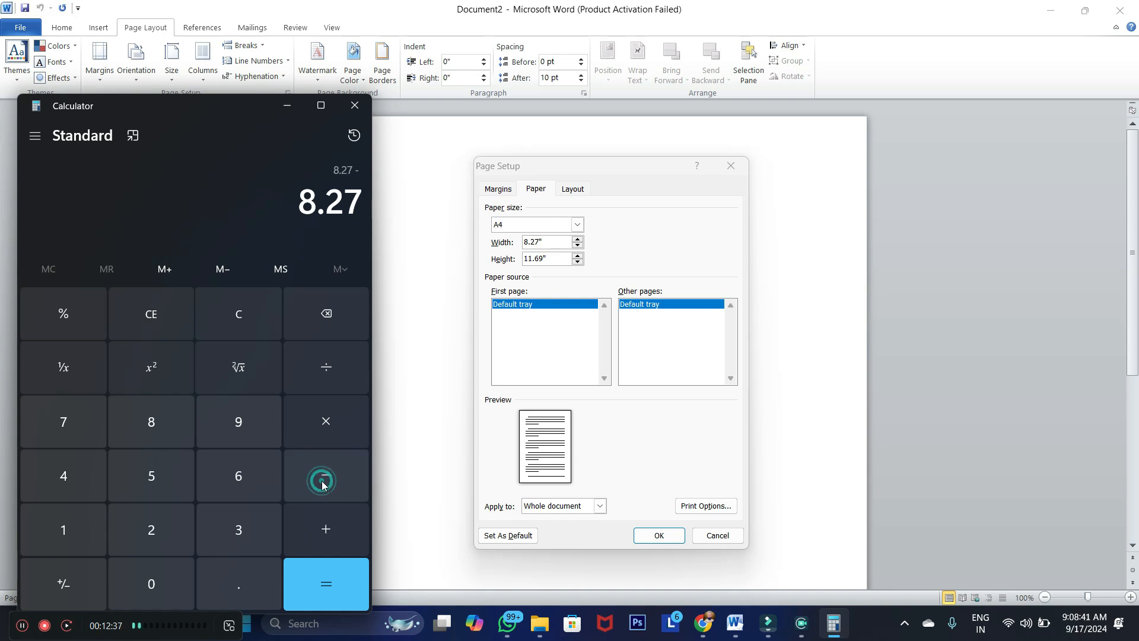
click(155, 480)
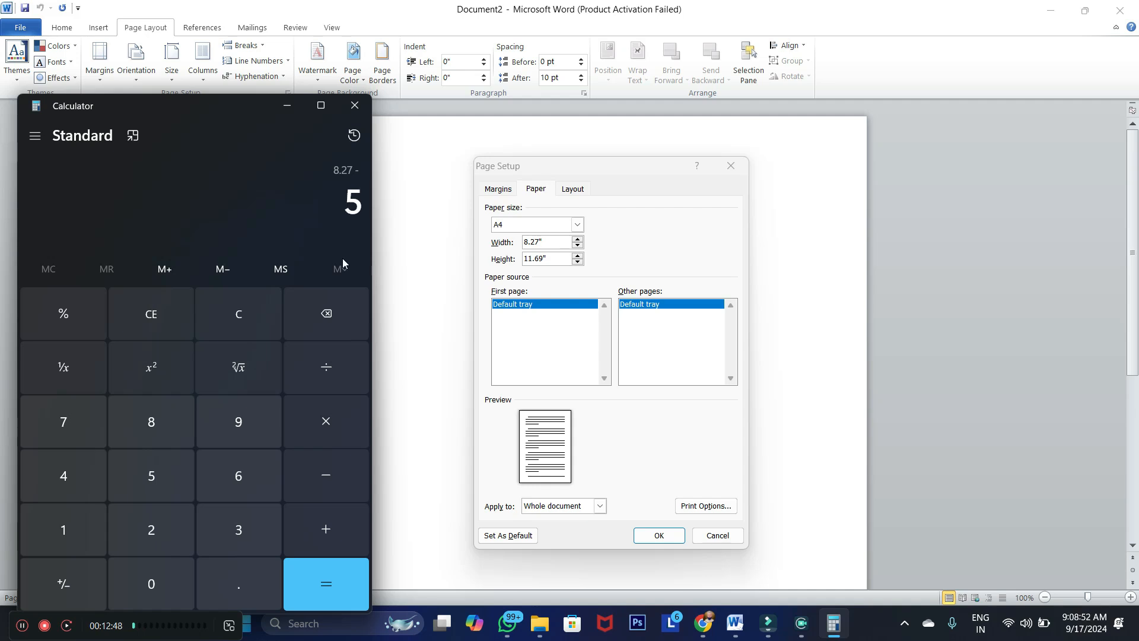
click(336, 589)
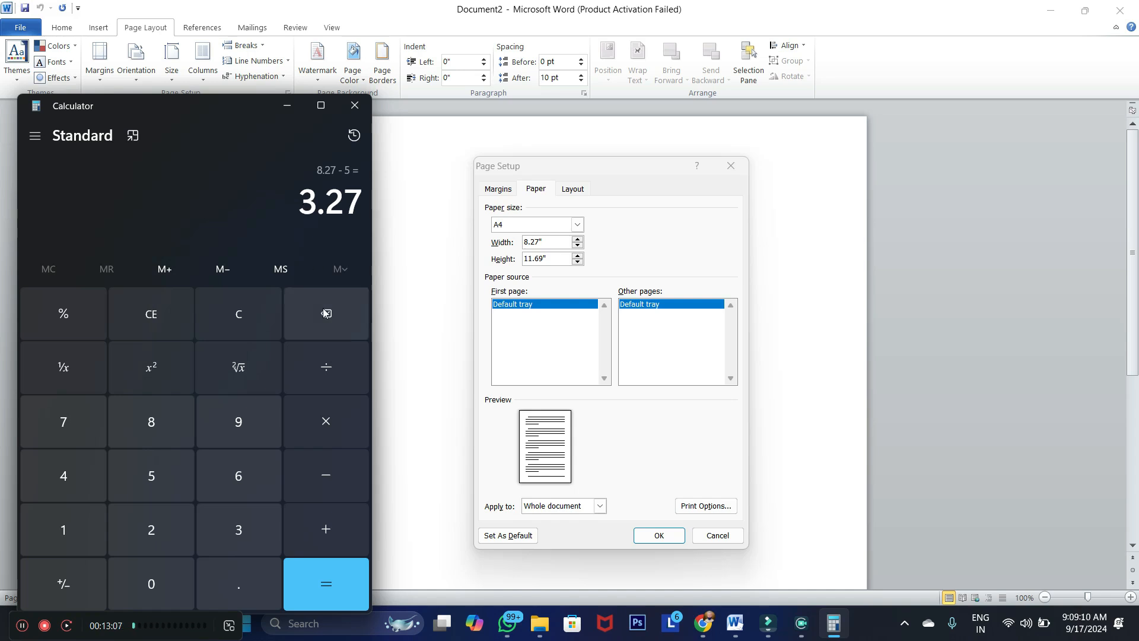
Divide the calculated width difference by 2 to get the margin for each side
click(327, 373)
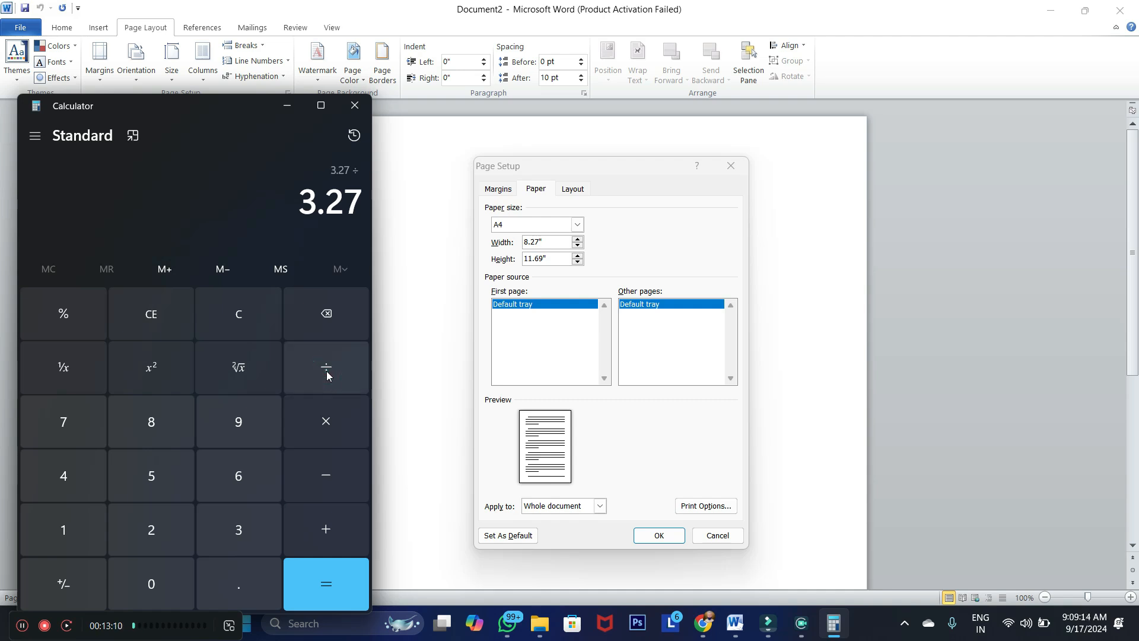
click(151, 531)
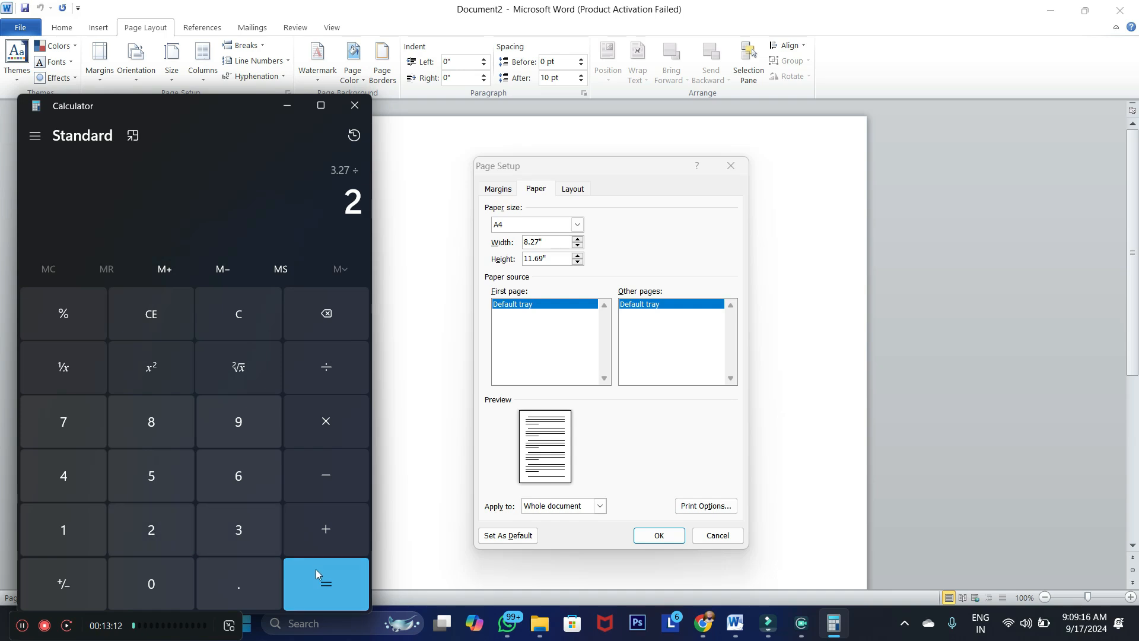
click(336, 576)
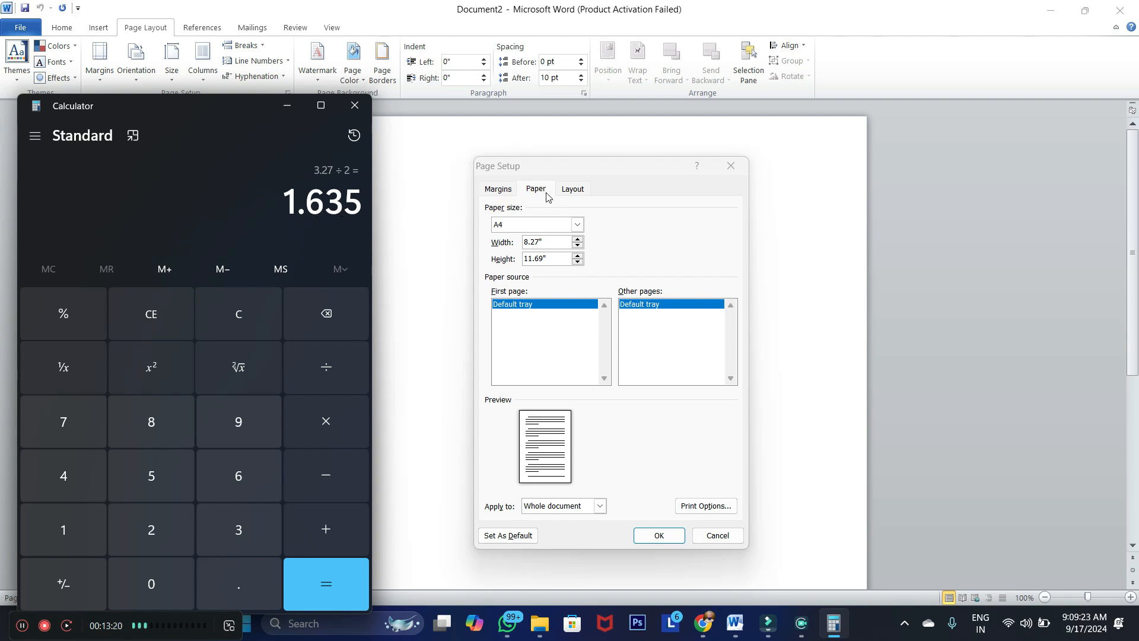
Set the left and right page margins to 1.635 inches and apply them to the whole document
click(497, 190)
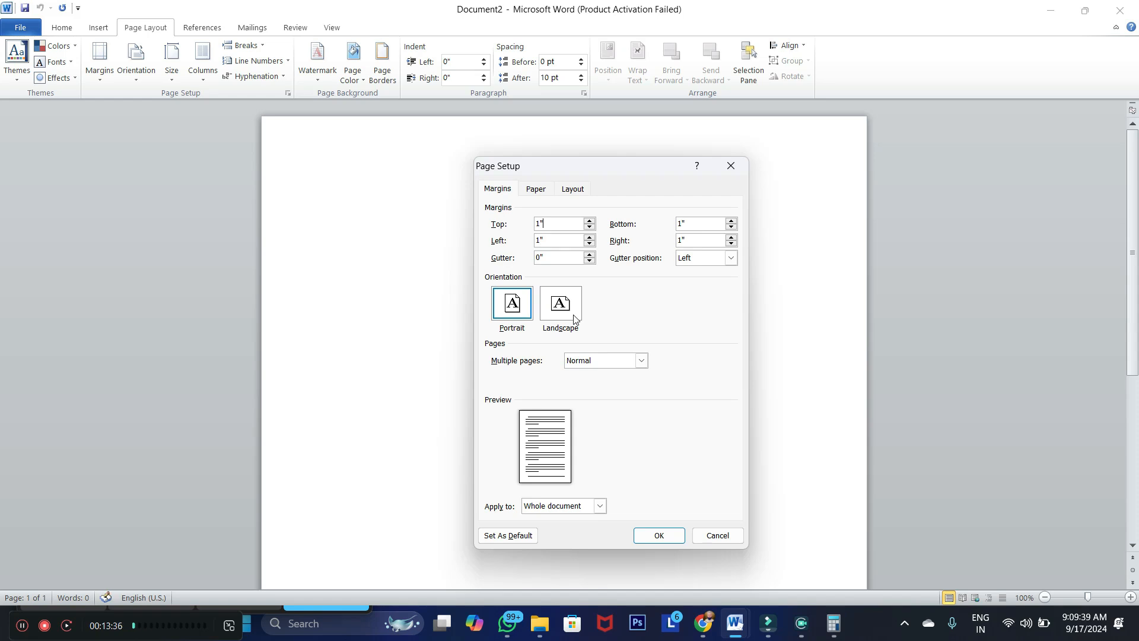
double_click(552, 240)
text(1635)
key(Tab)
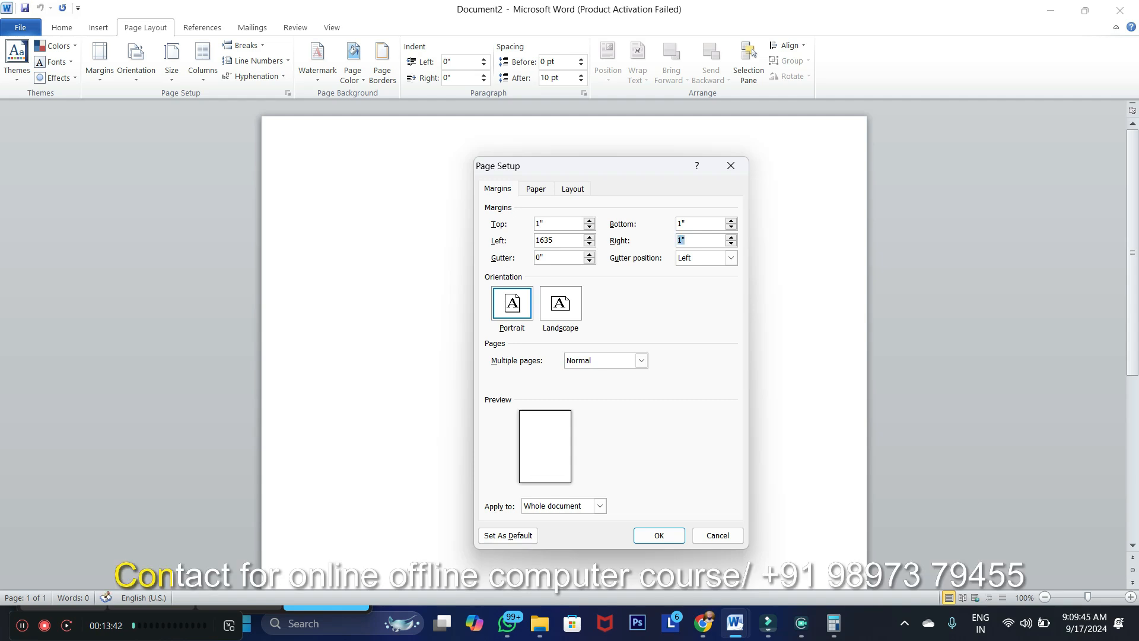
text(1)
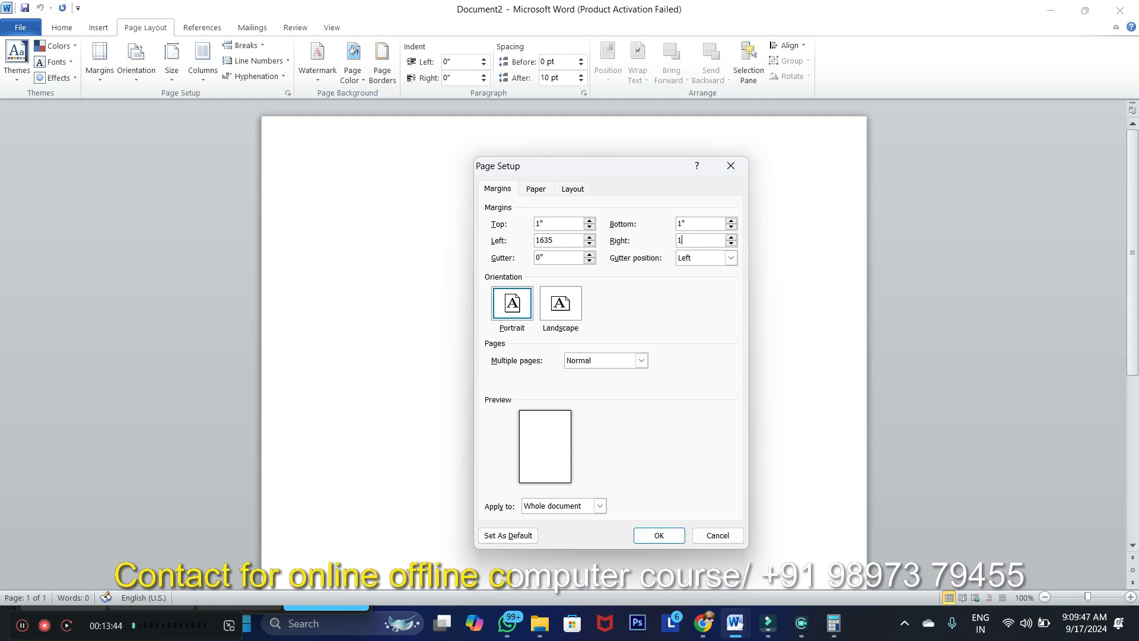
text(.635)
click(540, 240)
text(.)
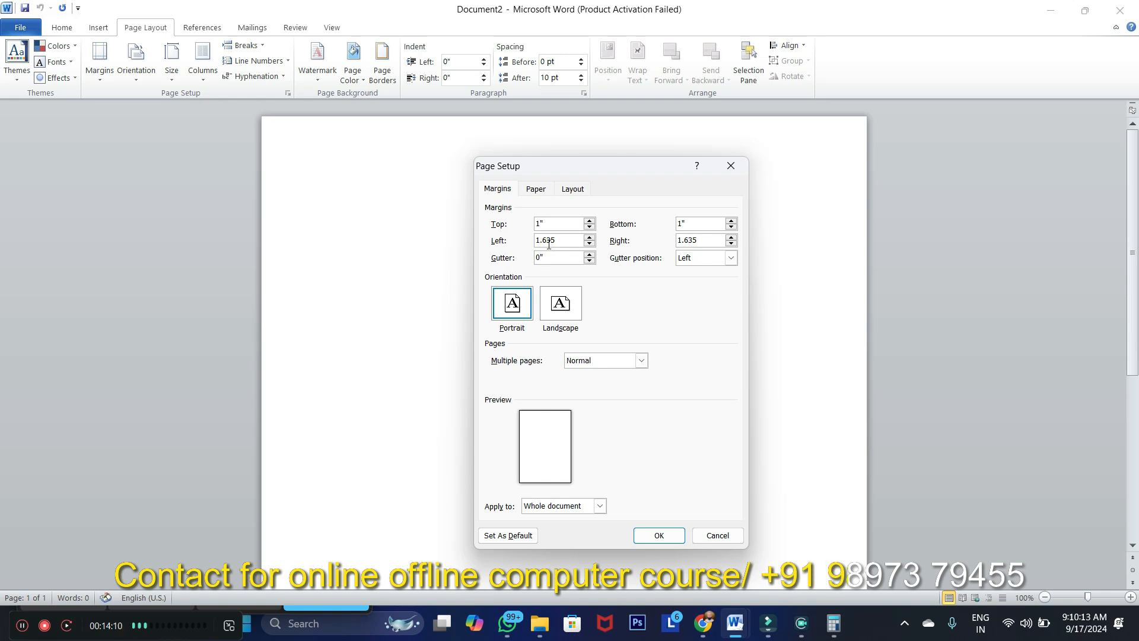
click(681, 240)
text(.)
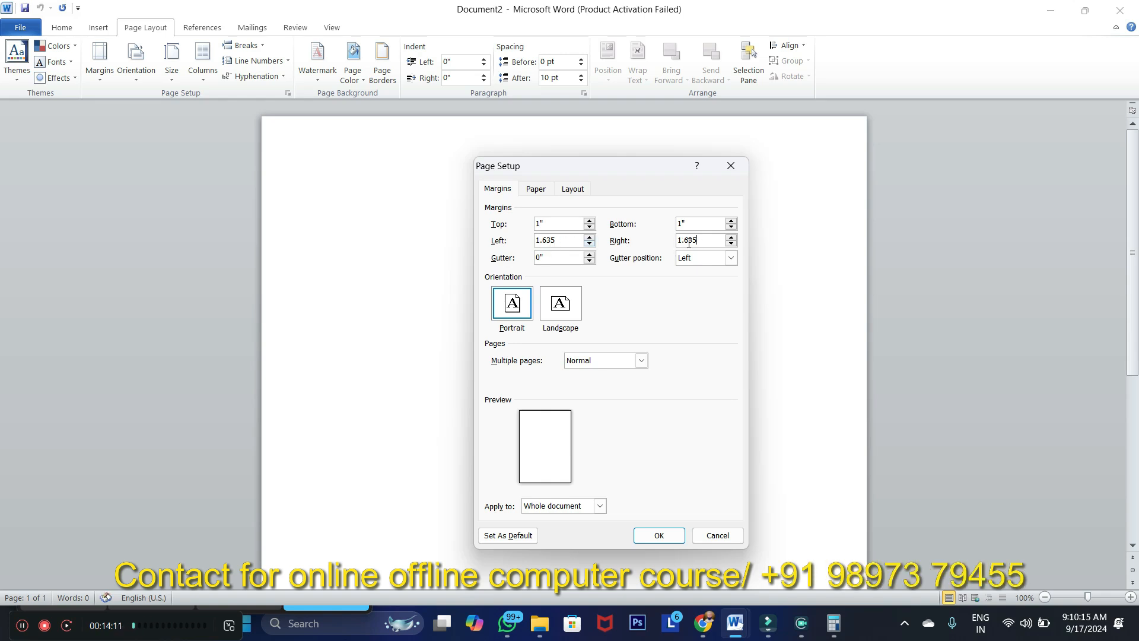
drag(613, 158, 607, 155)
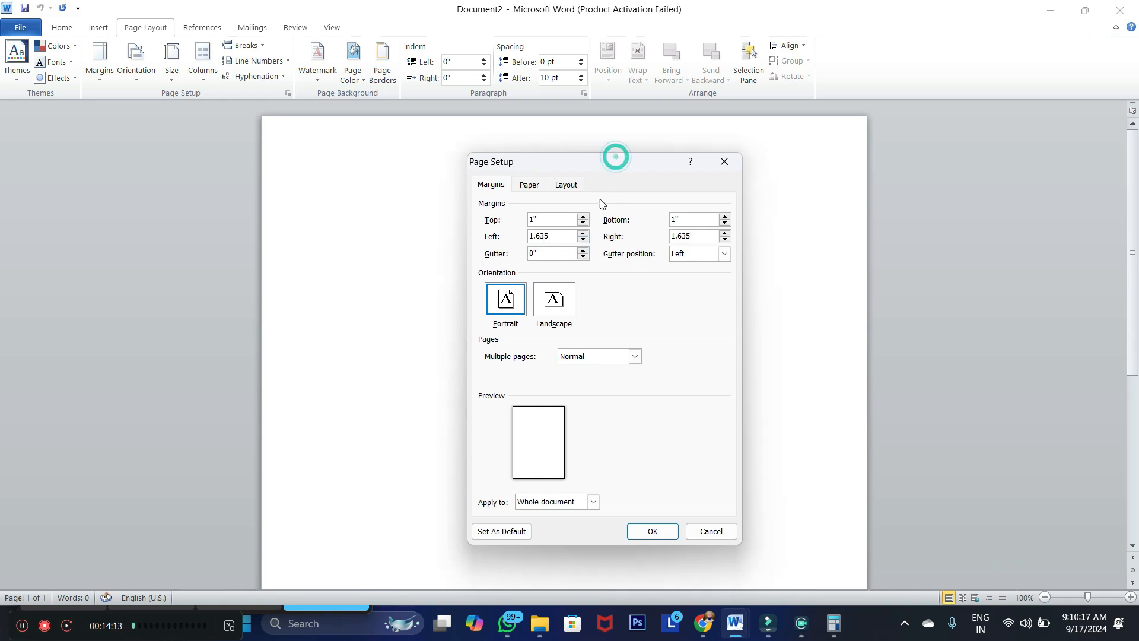
click(652, 527)
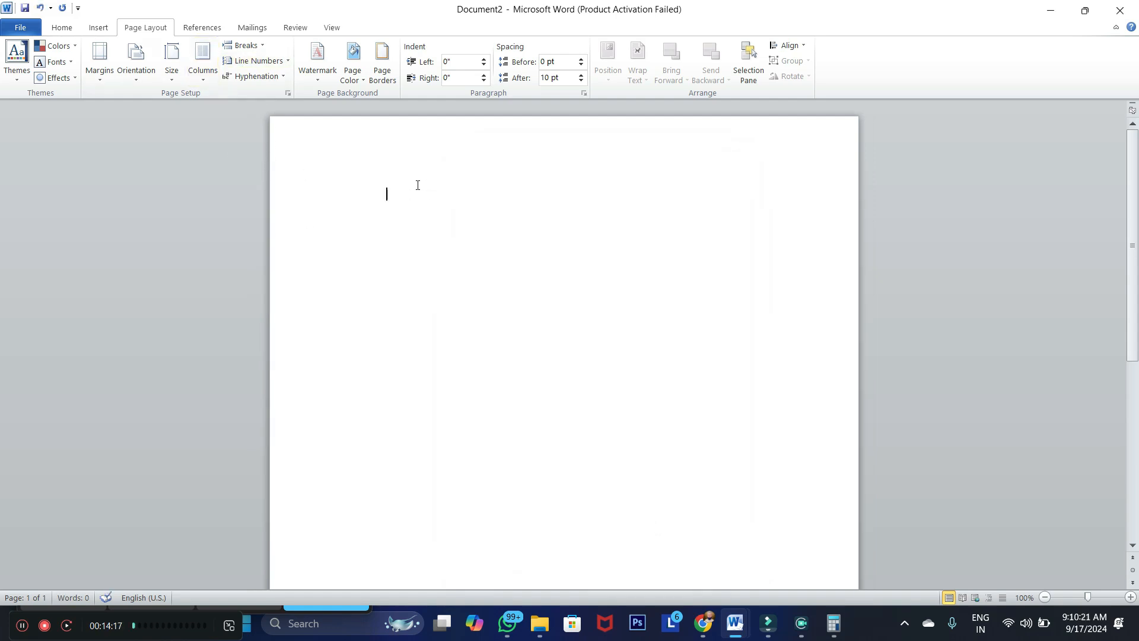
Show the ruler in the document window
click(386, 194)
click(333, 28)
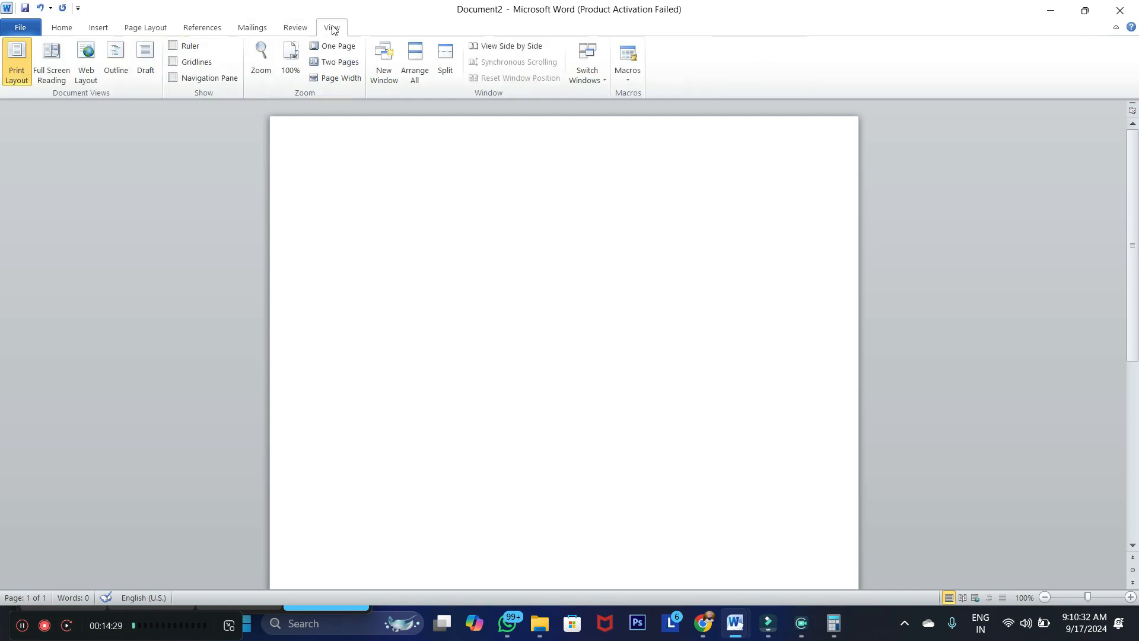
click(188, 48)
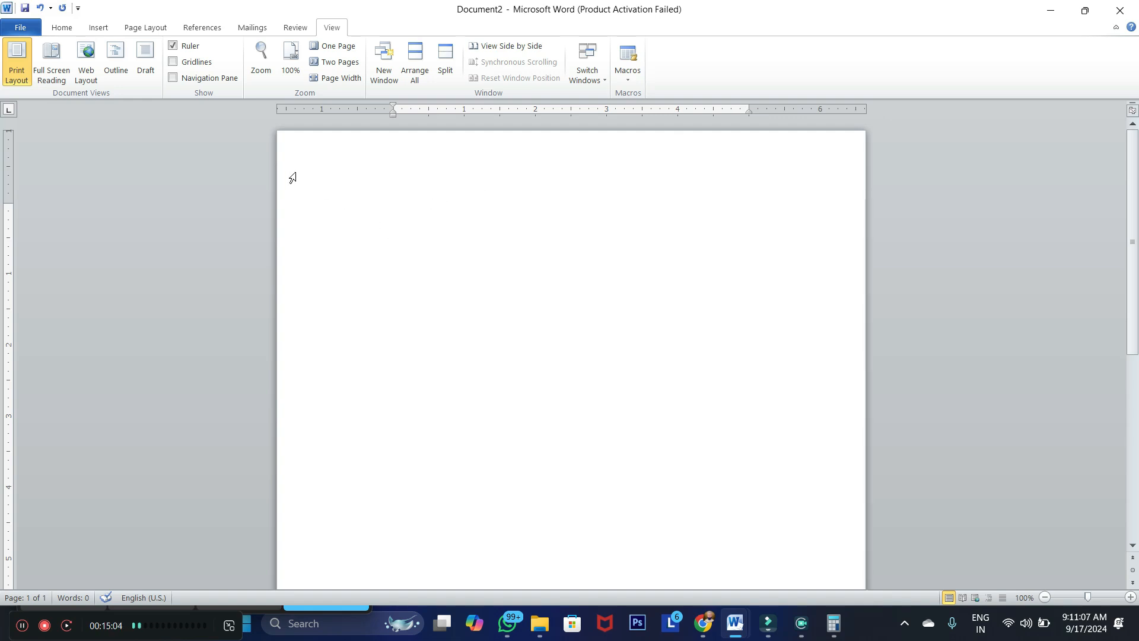
Reopen Page Setup and show the A4 paper's width and height settings
click(156, 27)
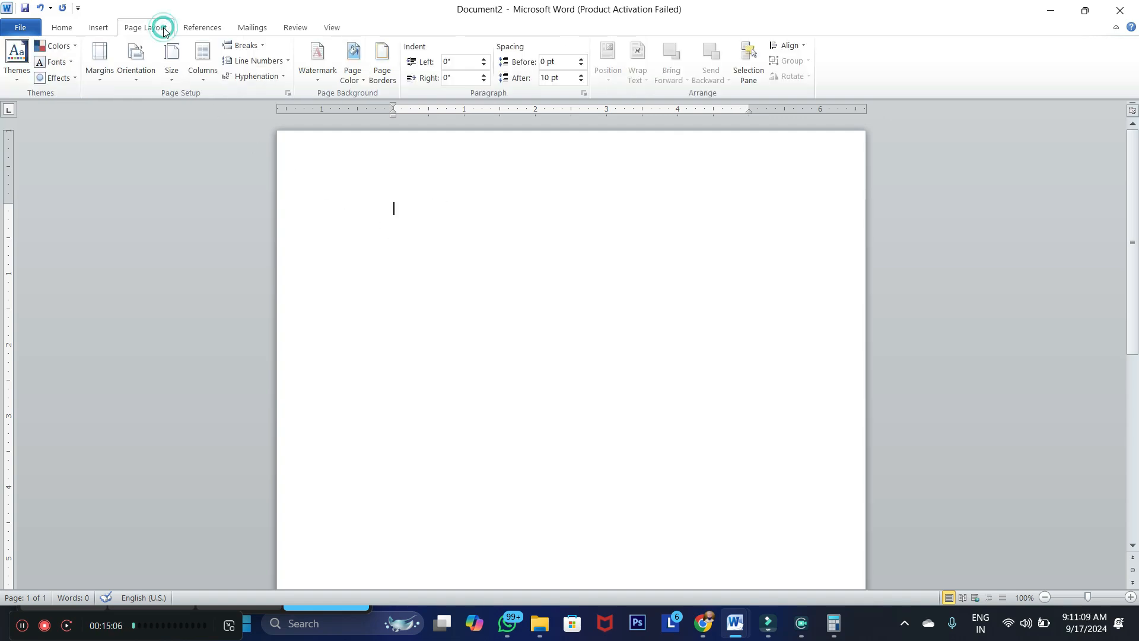
click(289, 94)
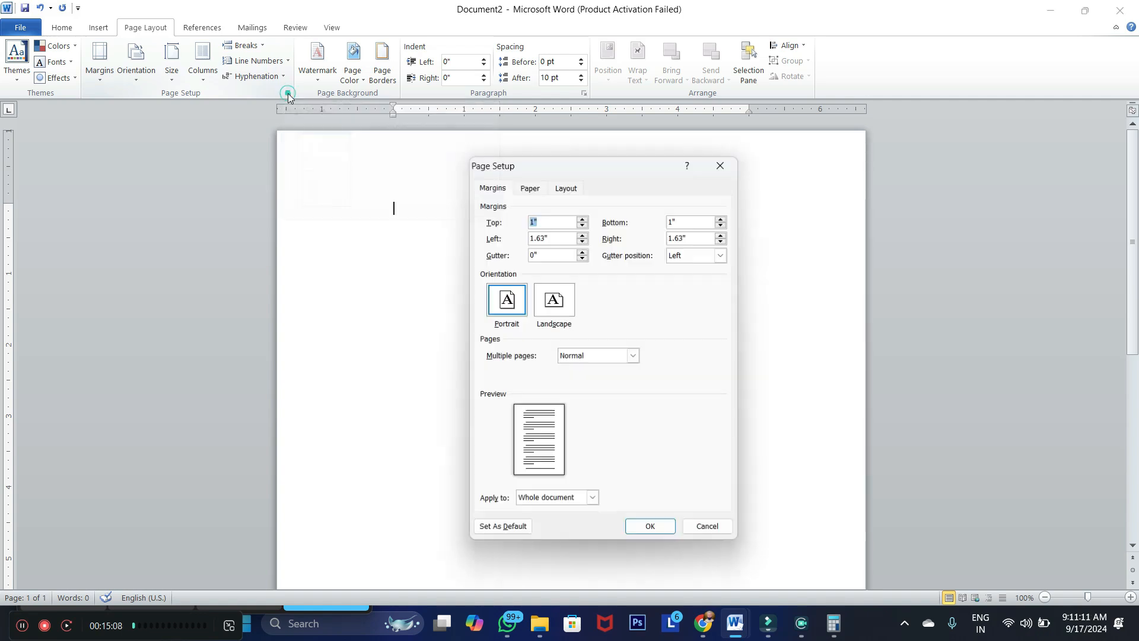
drag(610, 157, 601, 99)
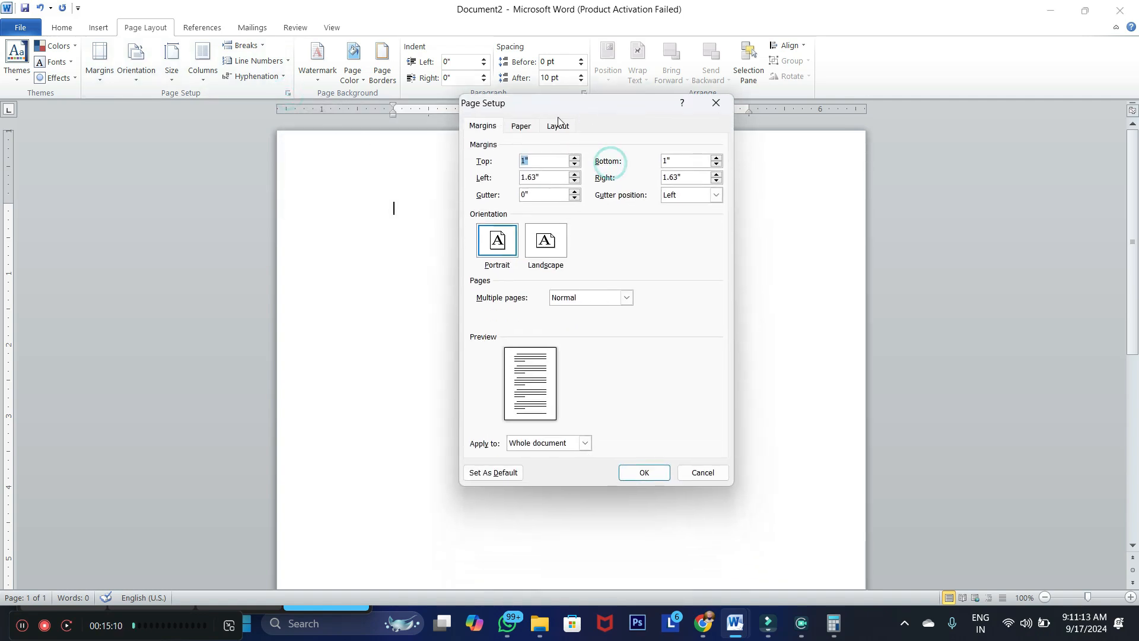
click(527, 127)
click(541, 199)
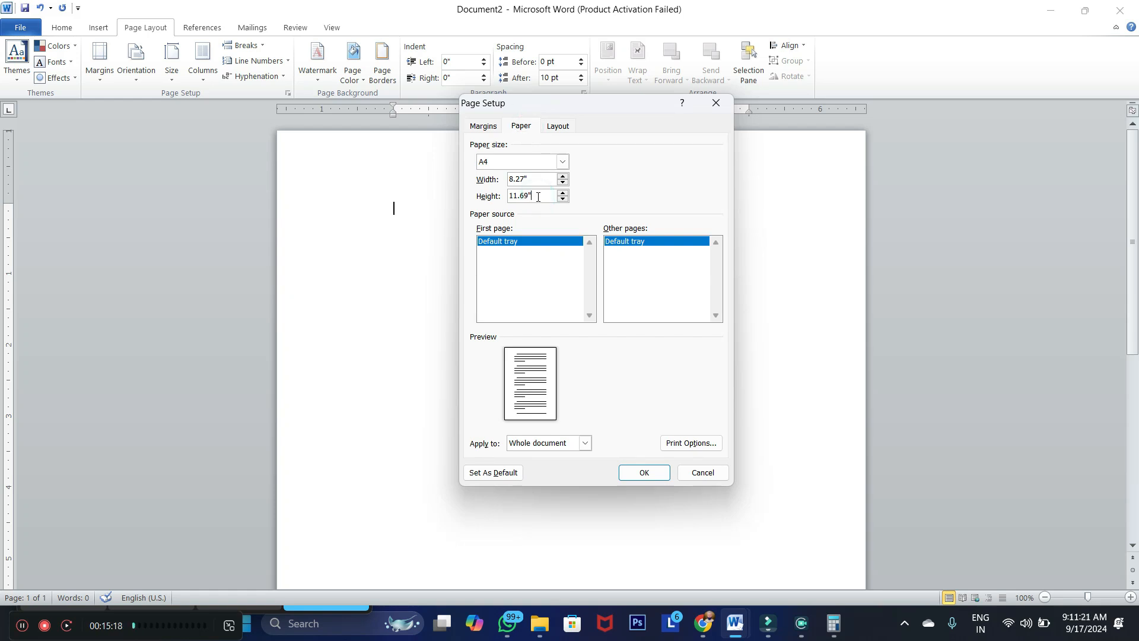
Switch to the Calculator, clear it, and subtract the 8-inch custom page height from the A4 height of 11.69
mouse_move(829, 627)
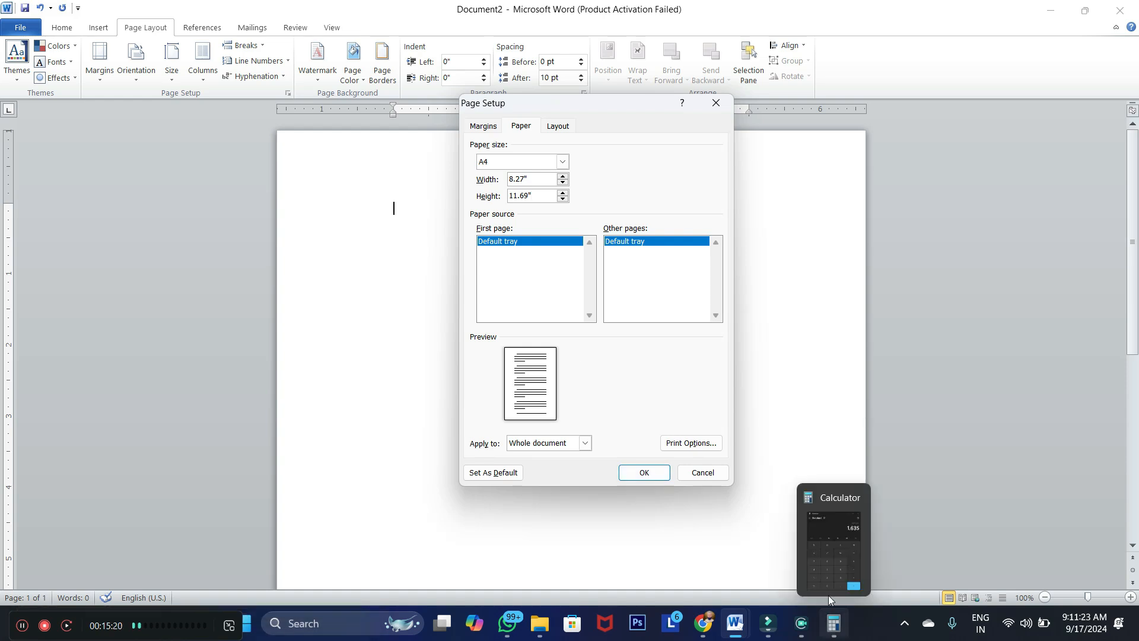
click(829, 595)
click(251, 320)
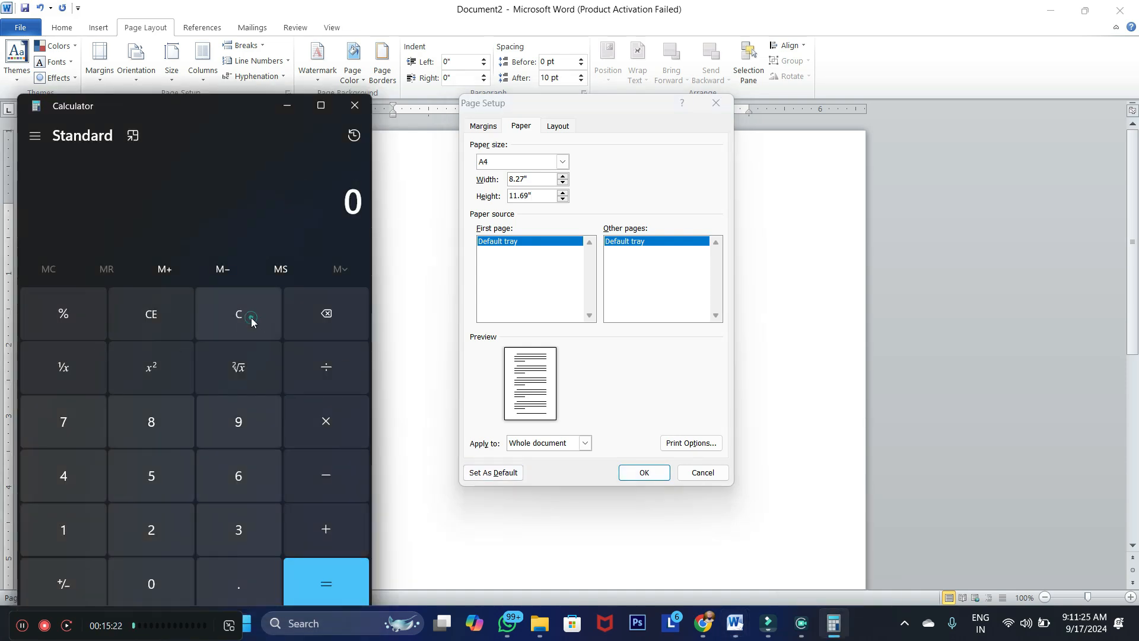
click(69, 528)
click(77, 531)
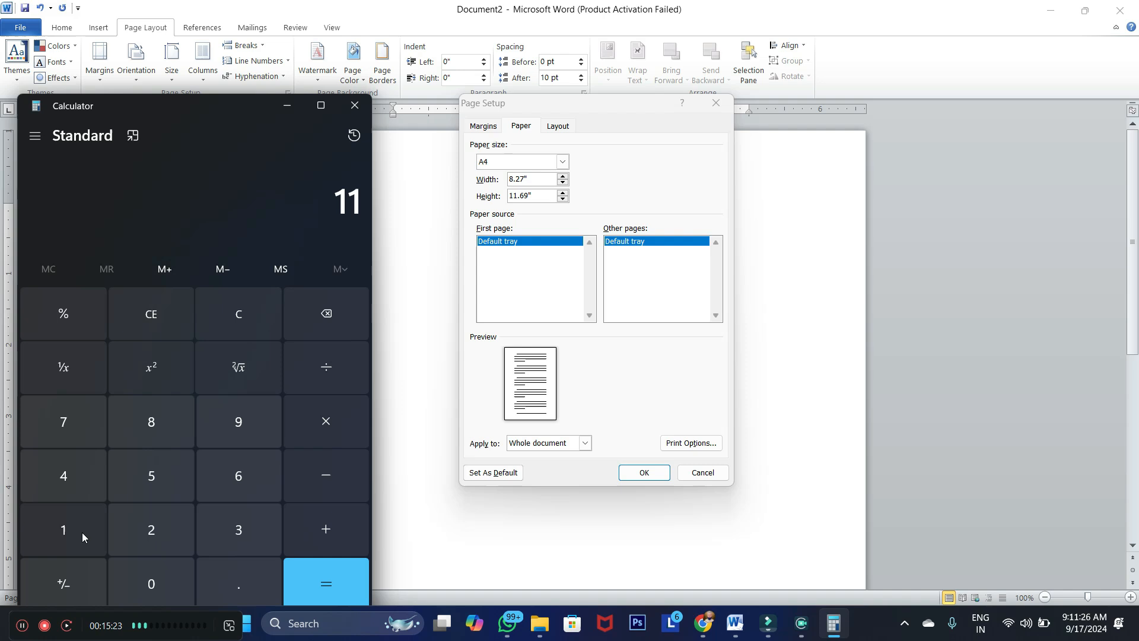
click(251, 589)
click(233, 479)
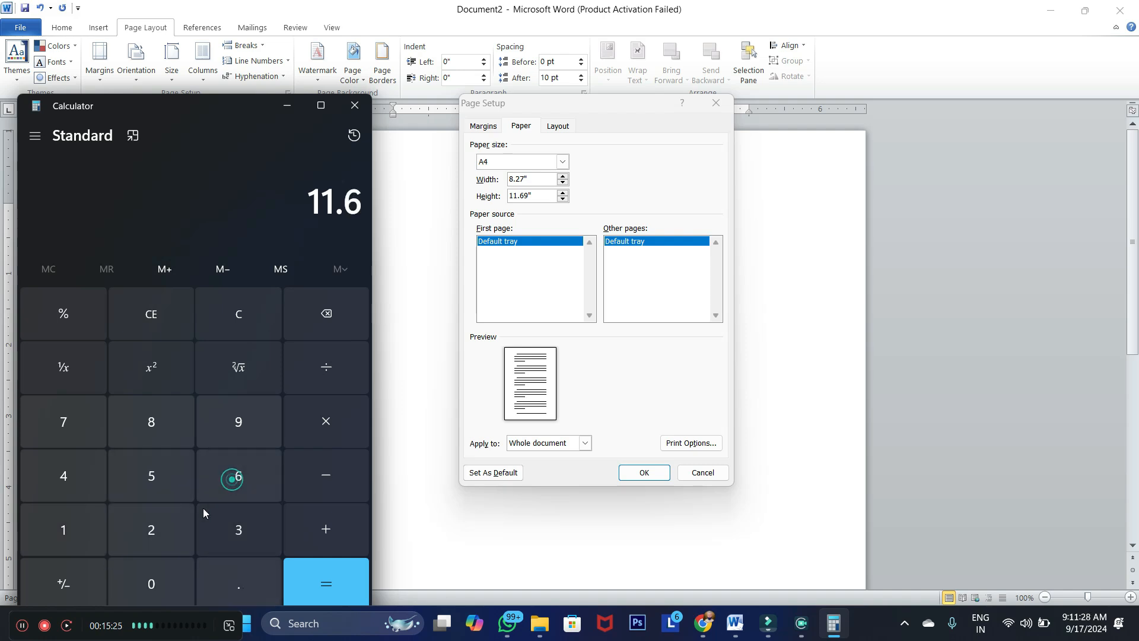
click(240, 424)
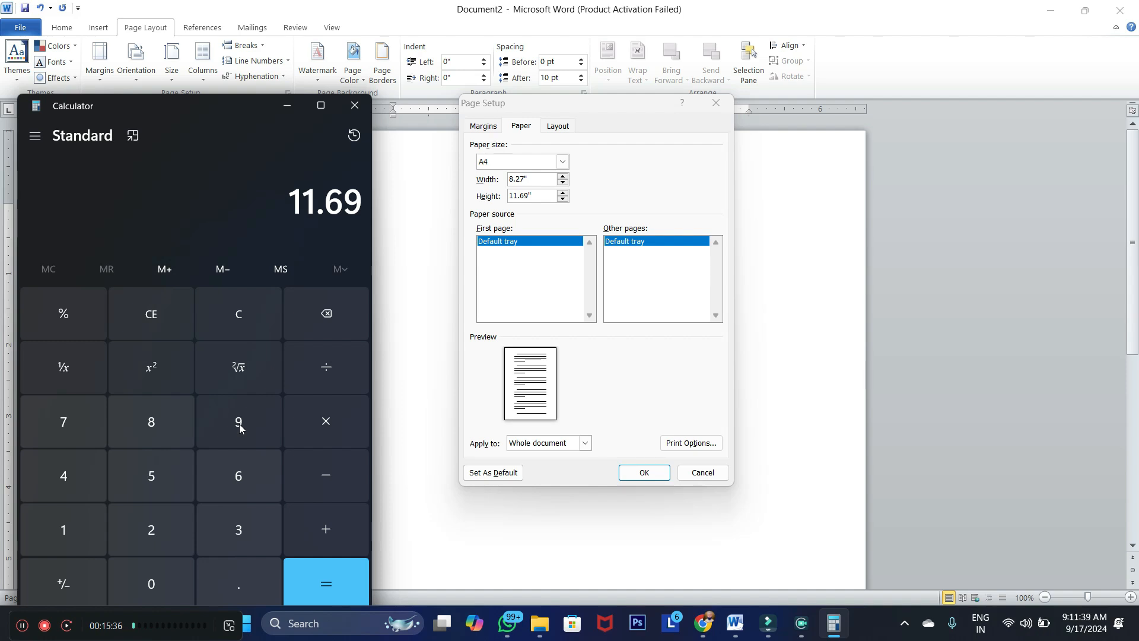
click(319, 477)
click(157, 428)
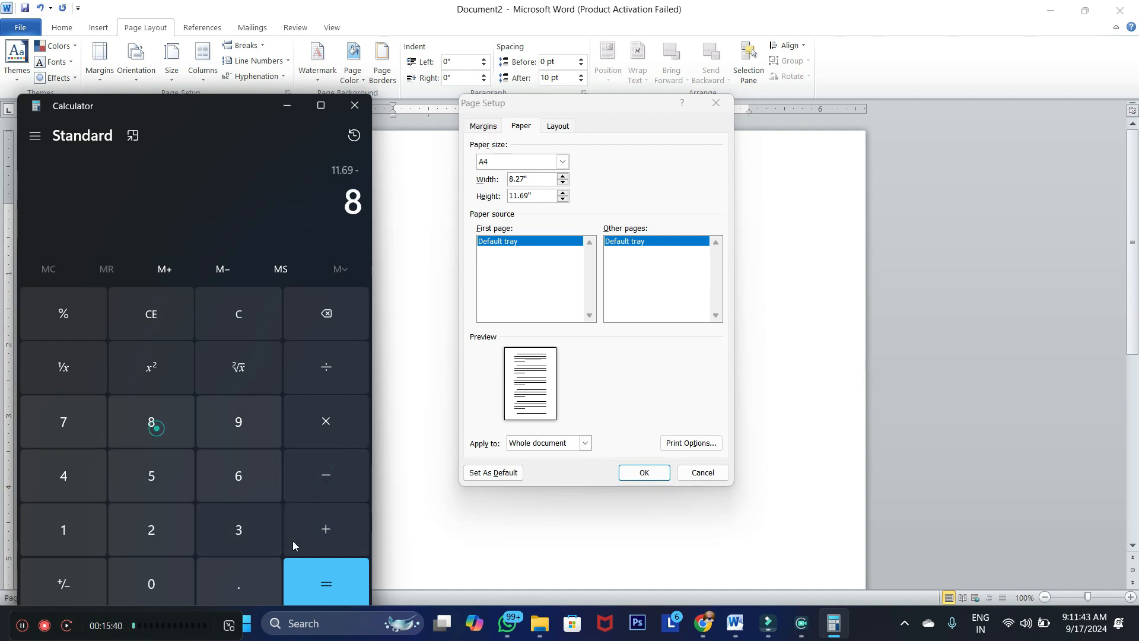
click(335, 582)
click(305, 203)
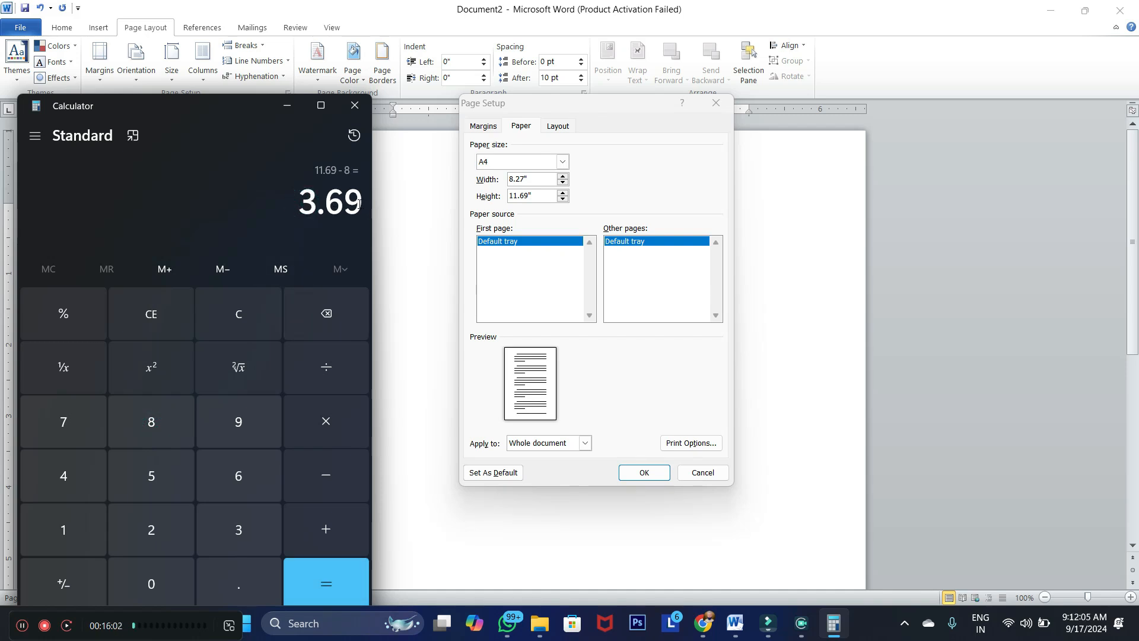
Divide the calculated height difference by 2 to get the top and bottom margin
click(324, 376)
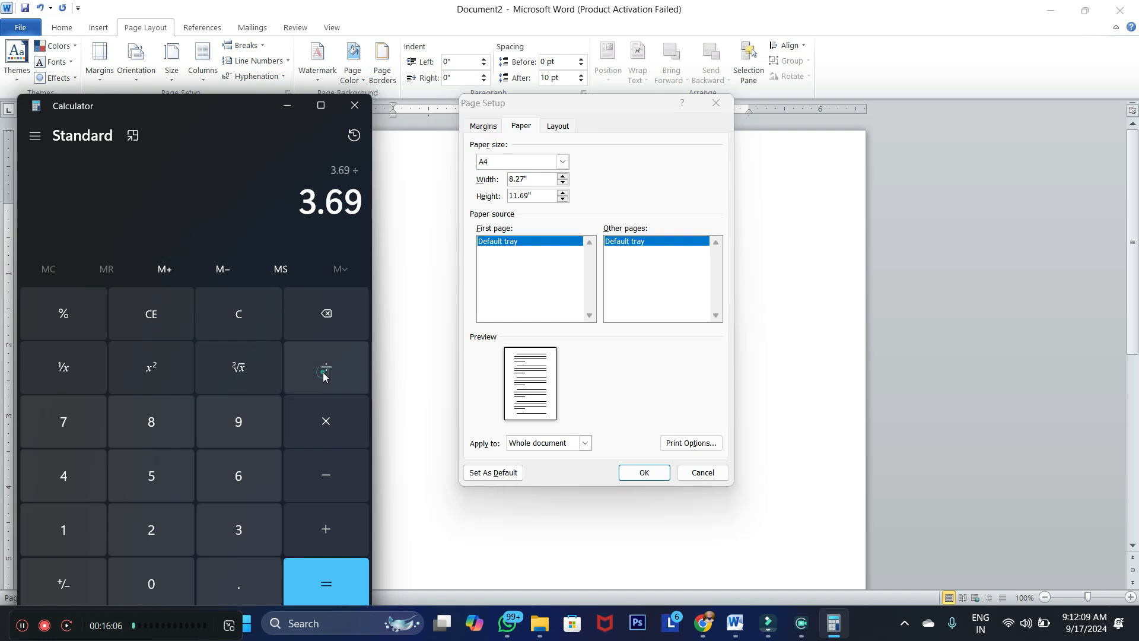
click(157, 530)
click(323, 583)
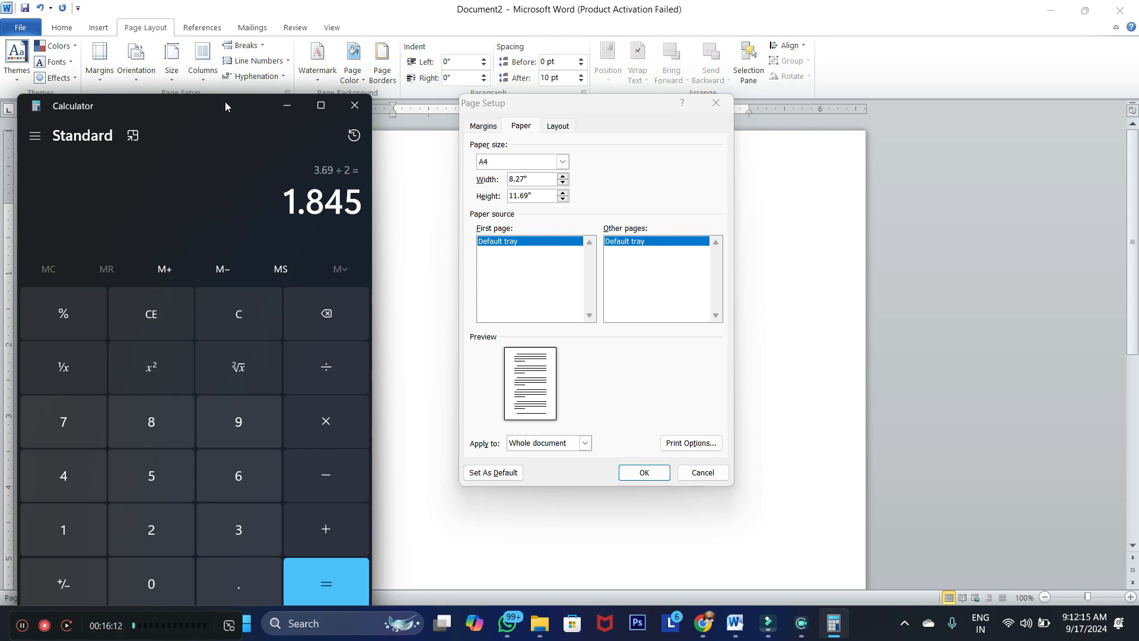
Set the top and bottom page margins to 1.845 inches in Page Setup and apply them to the whole document
click(484, 127)
click(541, 160)
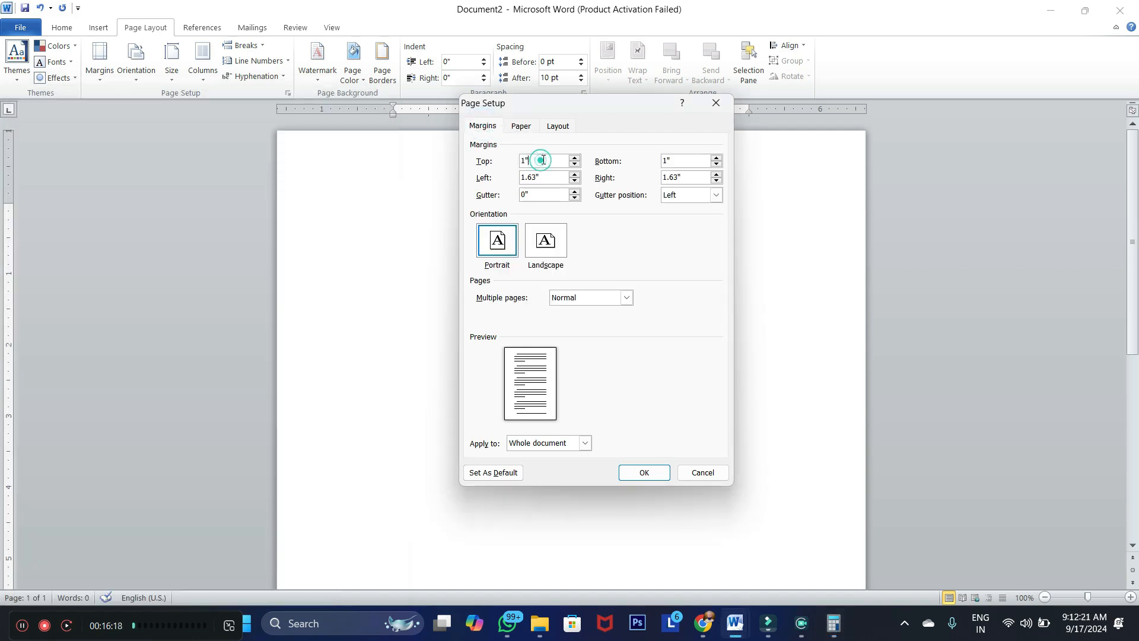
key(BackSpace)
text(.845)
double_click(682, 158)
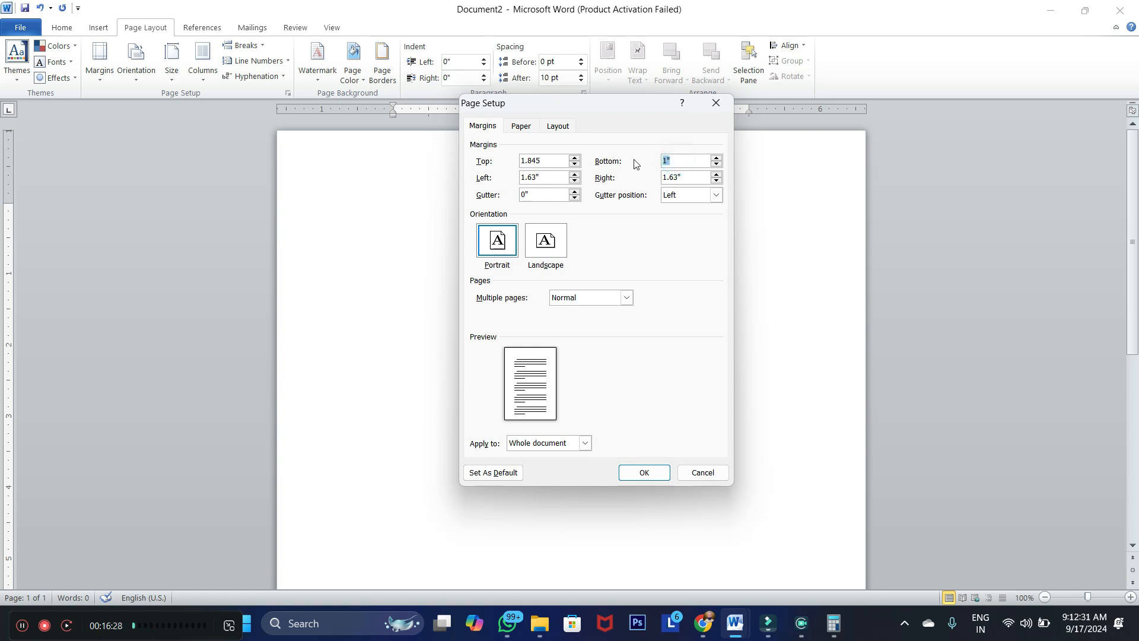
text(1.845)
click(637, 243)
click(636, 475)
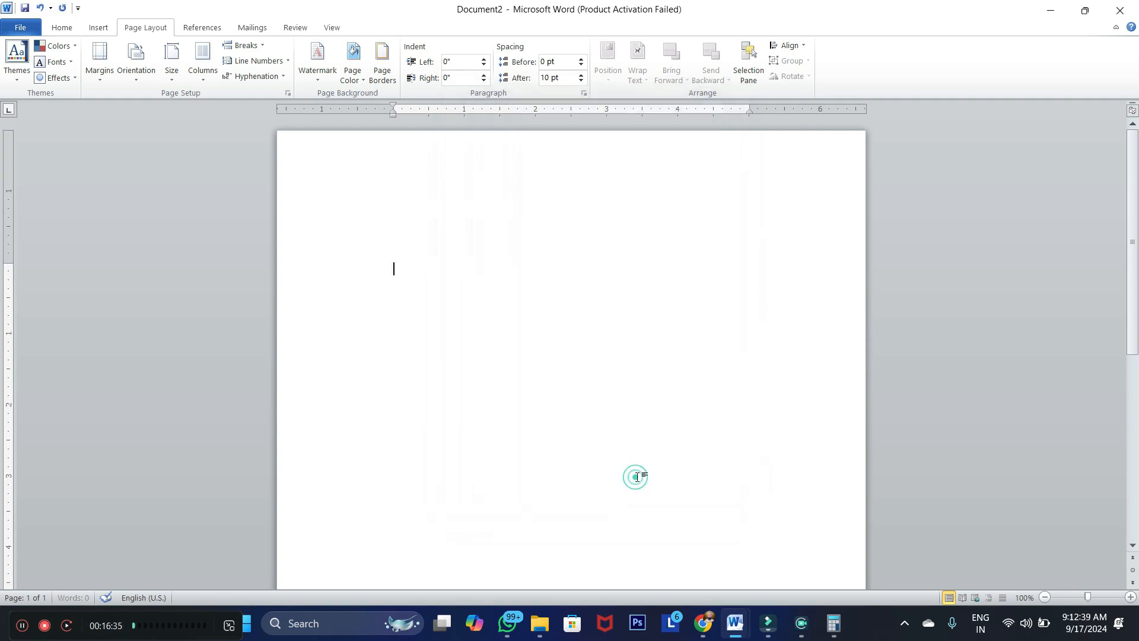
Zoom out to examine the whole page with its margins against the rulers, and return to 100% zoom
click(1046, 599)
click(1045, 599)
click(1046, 599)
click(1045, 599)
click(1045, 600)
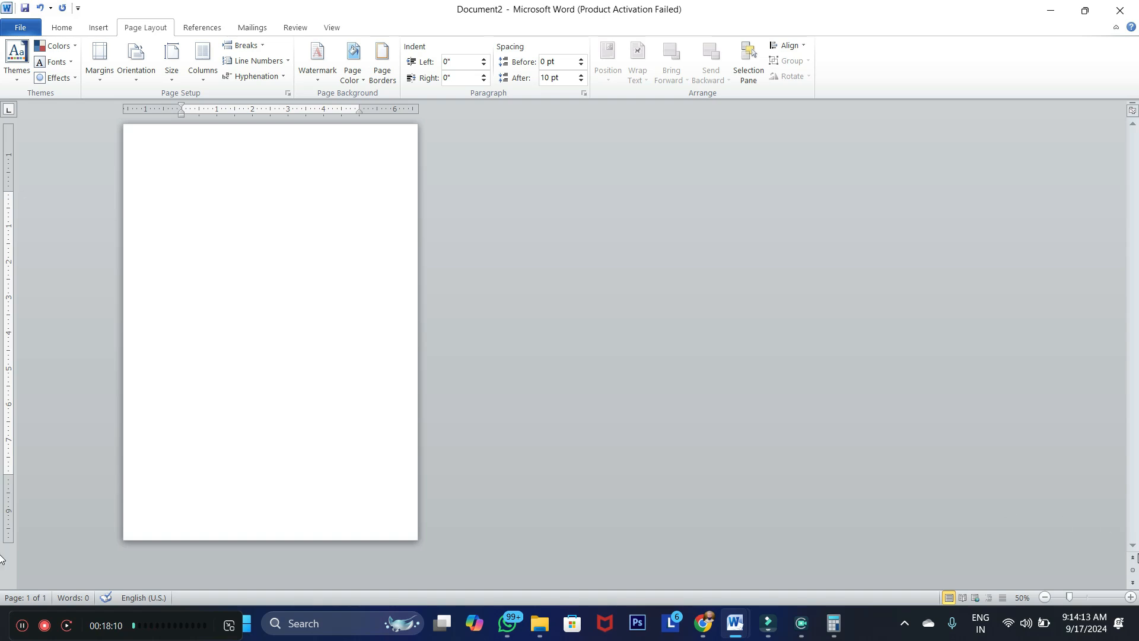
click(1046, 597)
click(1046, 598)
click(1046, 598)
click(1131, 598)
click(1131, 598)
click(1131, 597)
click(1131, 598)
click(1131, 598)
click(1131, 598)
click(1131, 598)
click(1130, 598)
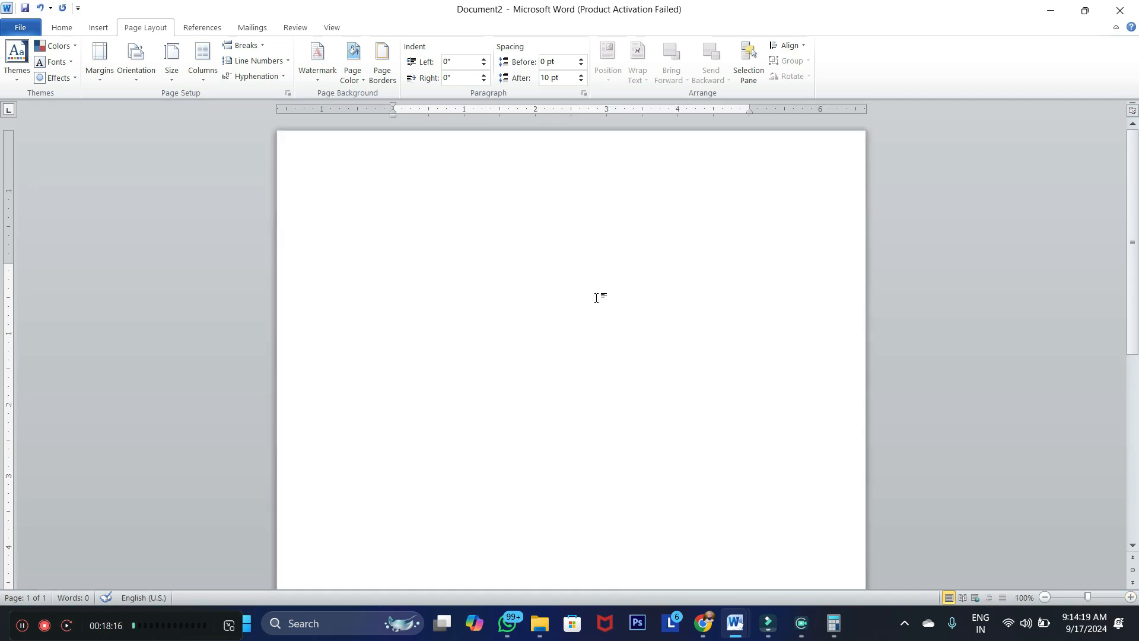
Open the page header for editing and insert a table with one row and three columns below blank lines
double_click(428, 171)
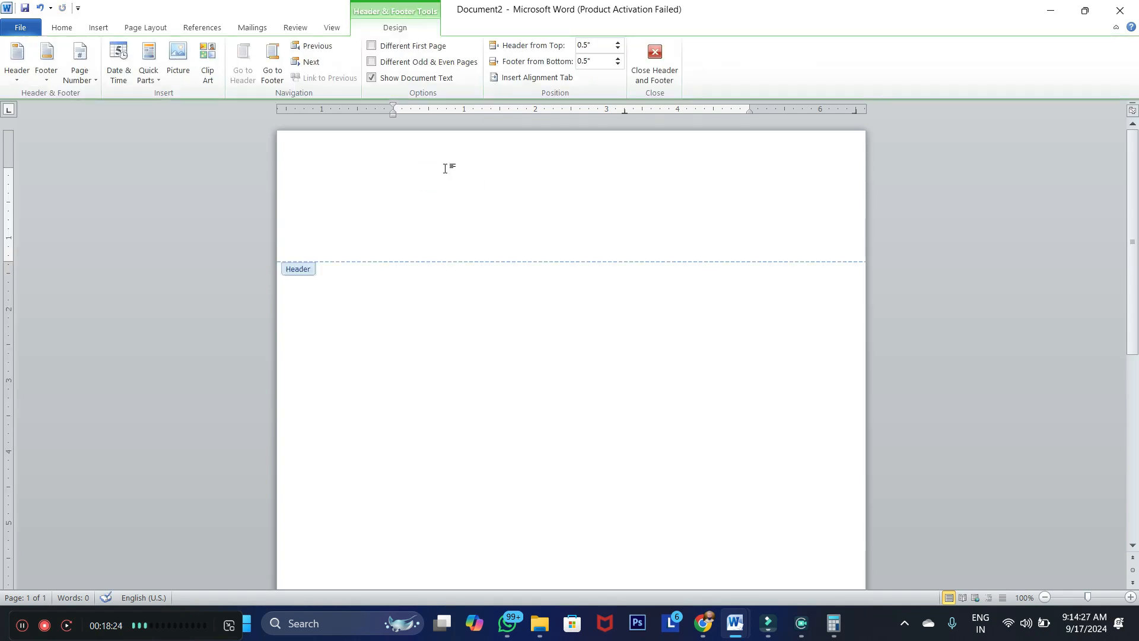
key(ctrl+z)
key(Return)
click(98, 29)
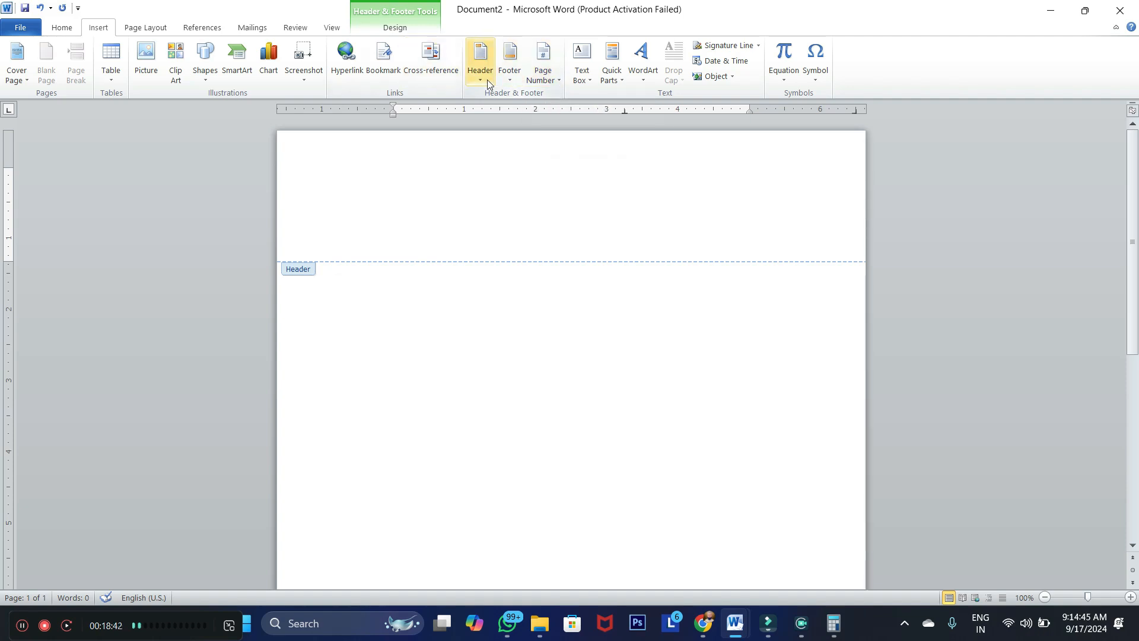
click(114, 80)
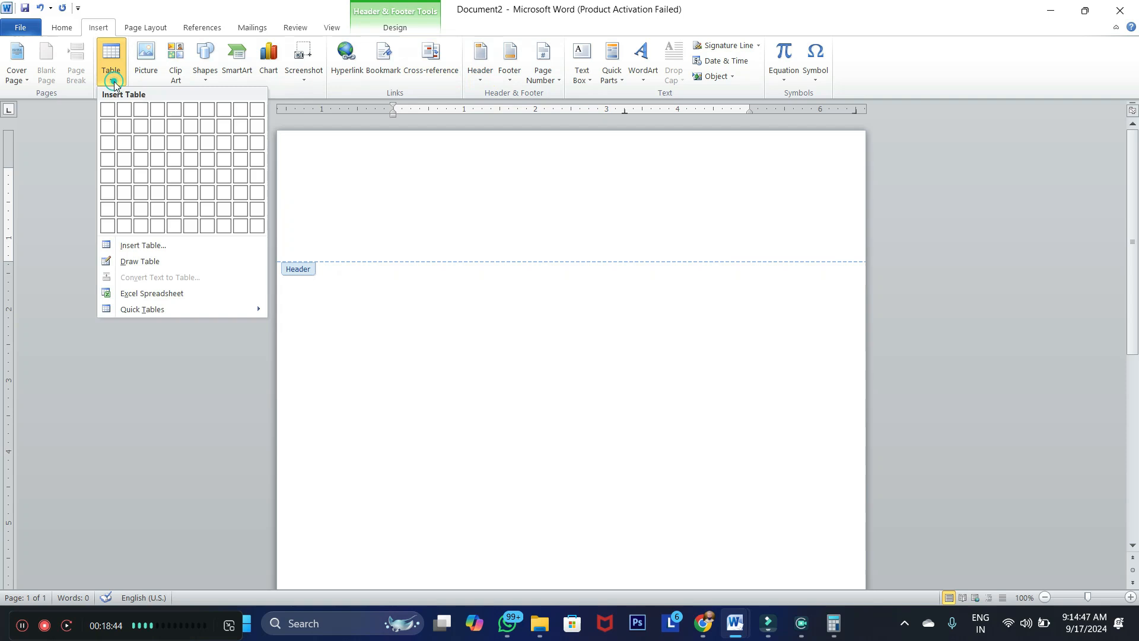
click(140, 110)
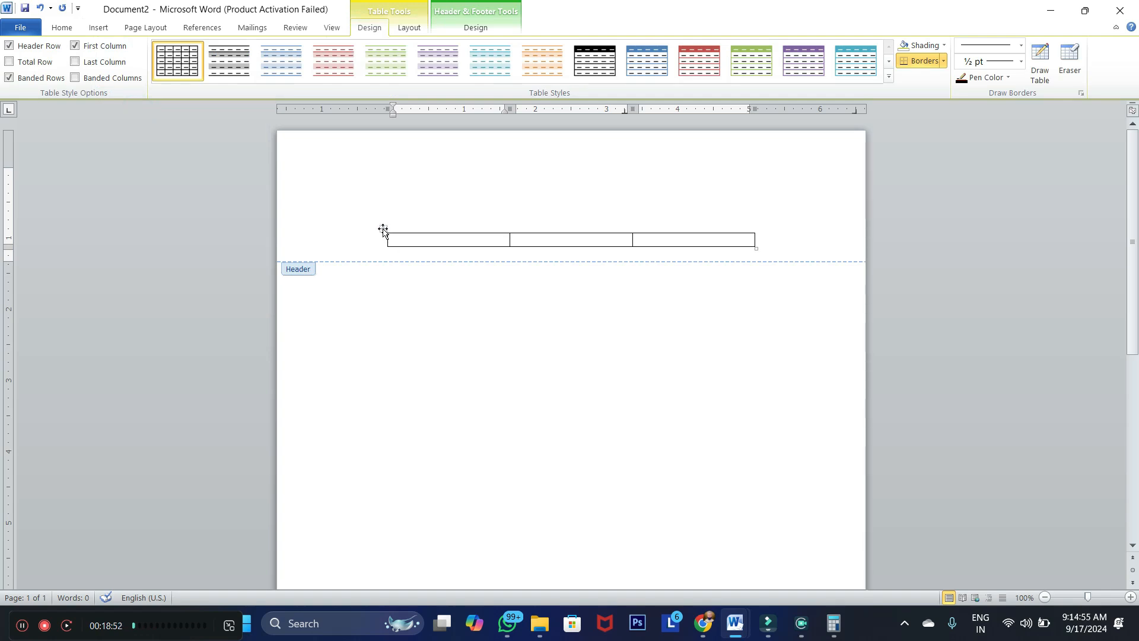
Increase the font size of the whole header table to 16 and place the cursor below the table
click(383, 230)
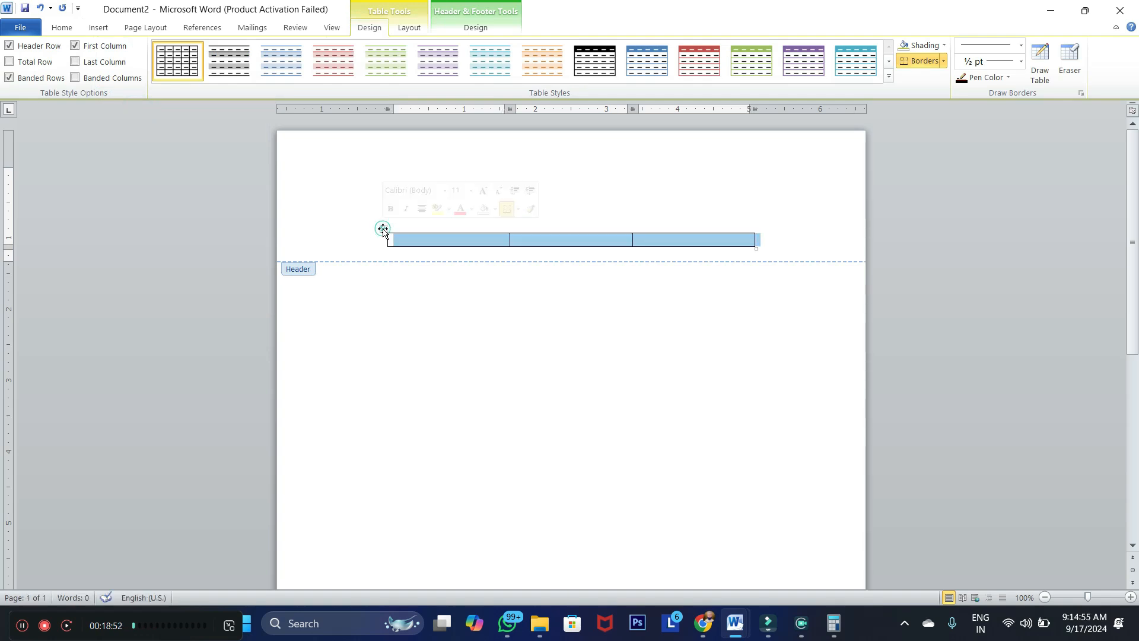
click(62, 27)
click(210, 53)
click(210, 53)
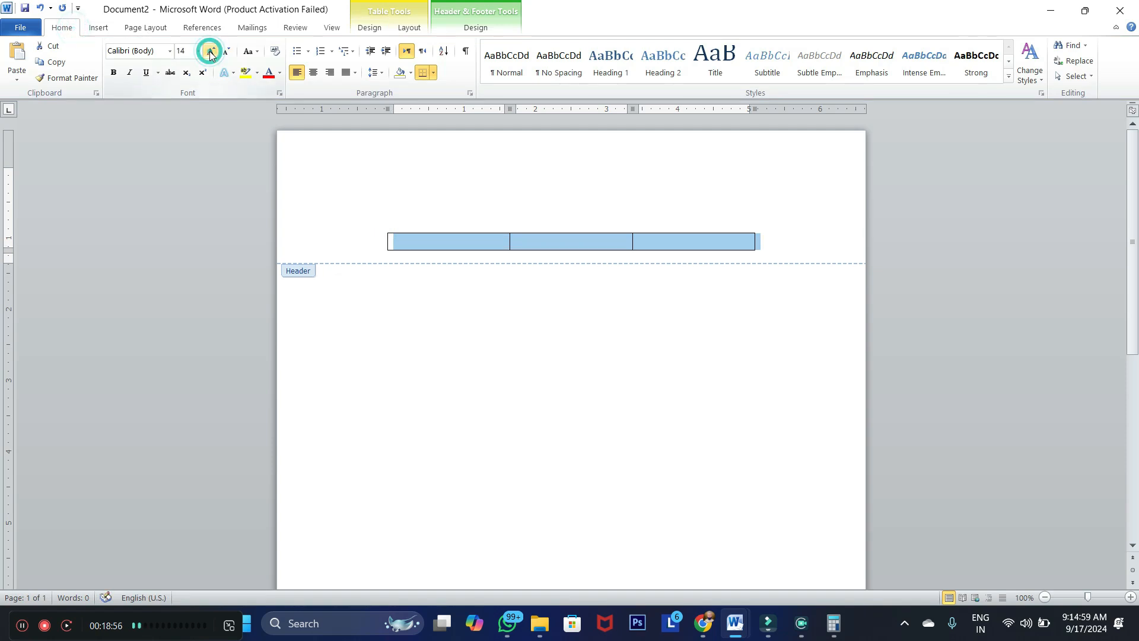
click(210, 53)
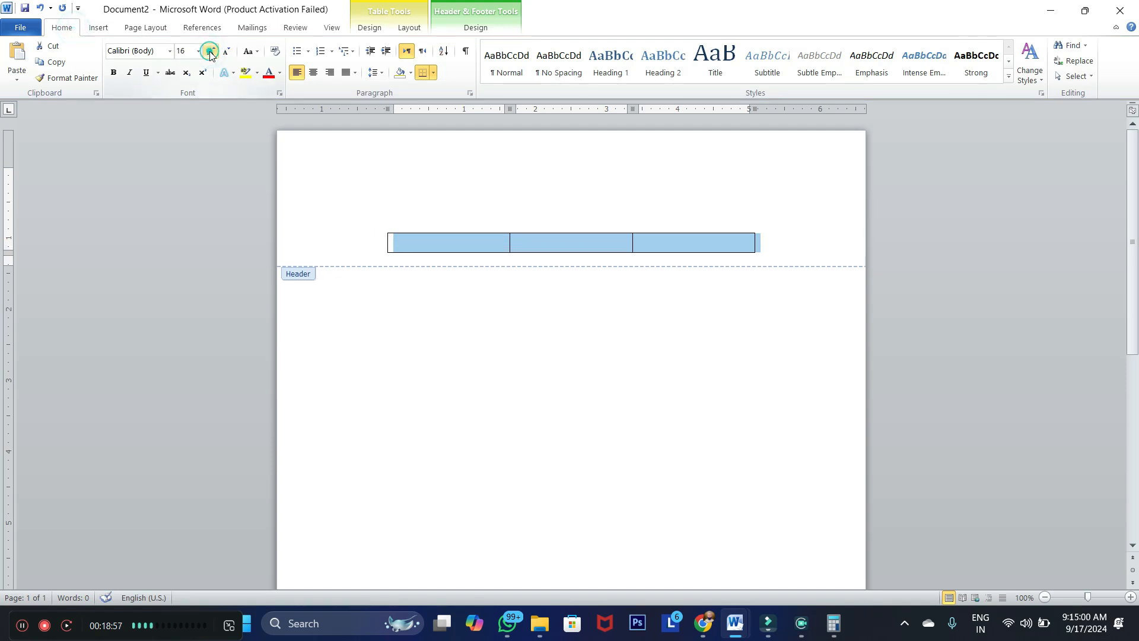
click(395, 259)
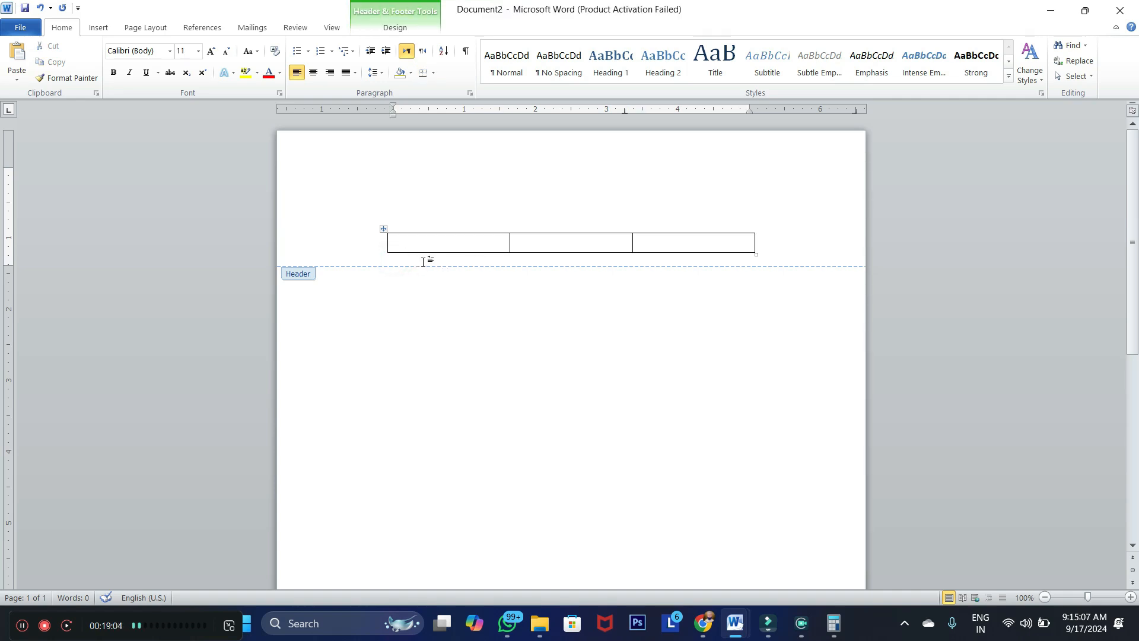
Shrink the font size of the blank line below the header table in ten steps and return to the first cell
click(226, 53)
click(226, 52)
click(226, 53)
click(226, 52)
click(226, 52)
click(226, 52)
click(226, 52)
click(227, 52)
click(226, 53)
click(226, 52)
click(399, 254)
click(396, 243)
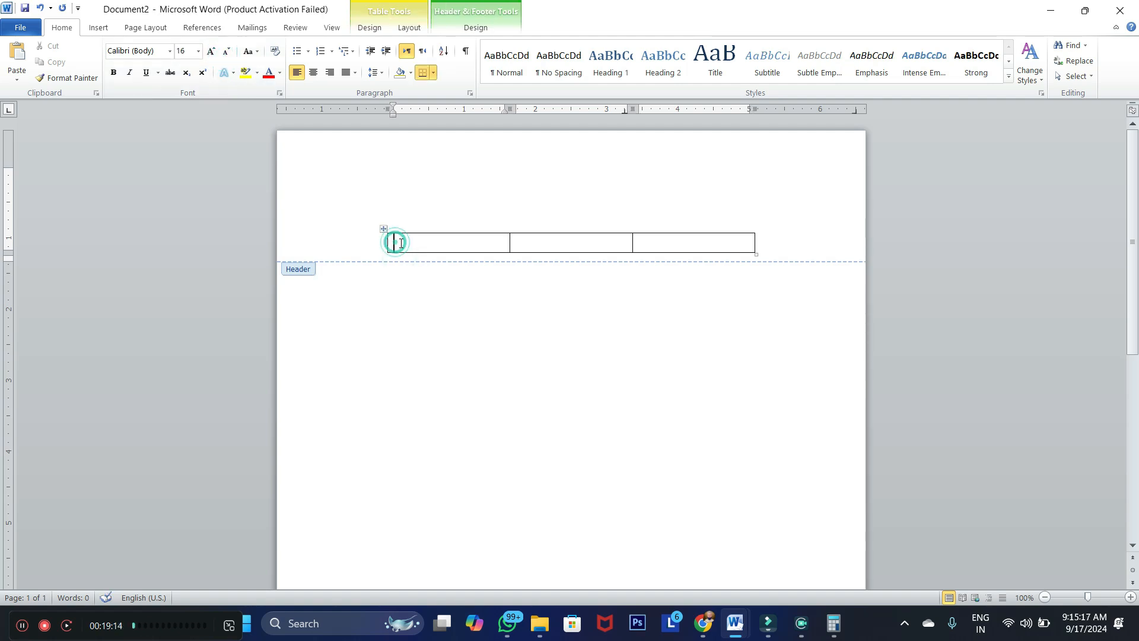
Set the third header cell to right-to-left text direction and switch the keyboard layout to Urdu (Pakistan), InPage Aftab 1.0
click(679, 245)
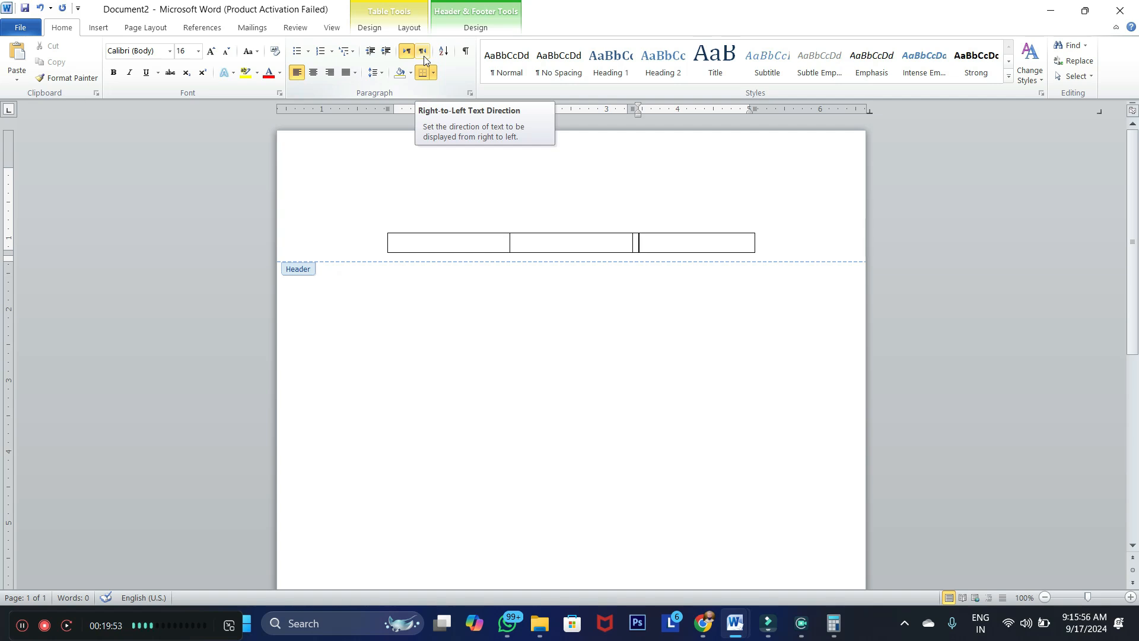
click(424, 56)
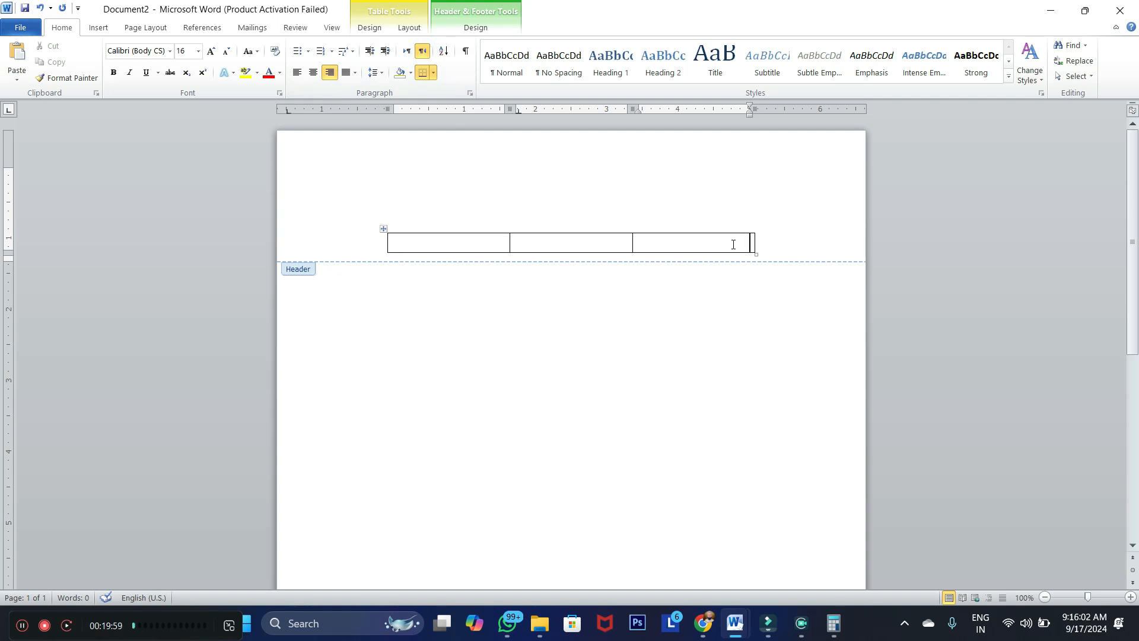
click(980, 623)
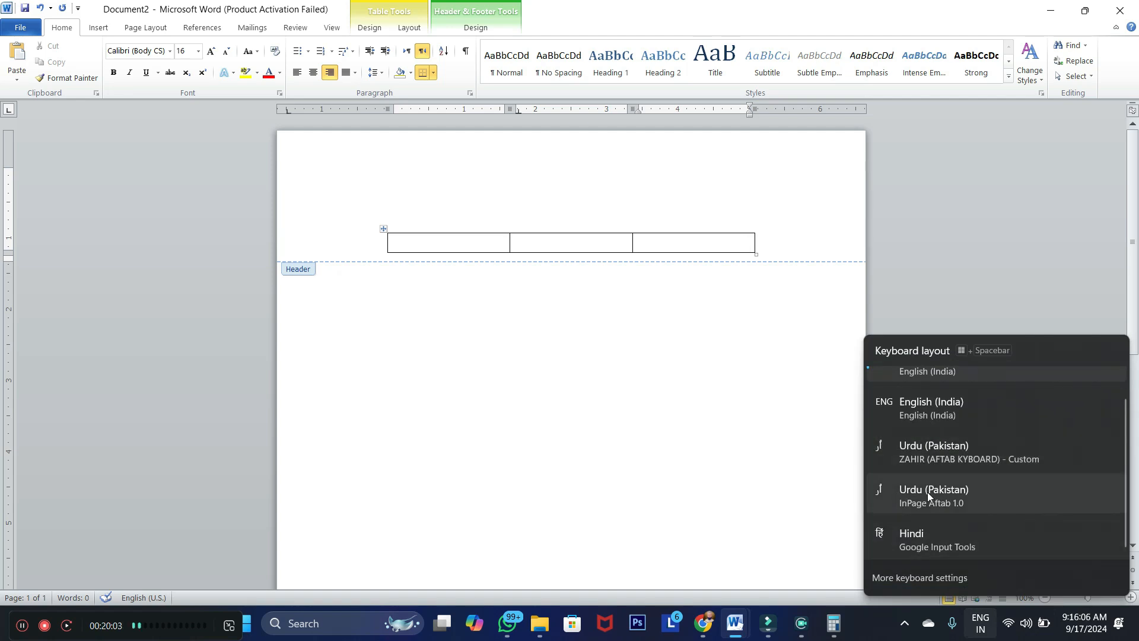
click(928, 492)
Enter انوار شریعت in the third header cell and جلد اول in the first cell
click(659, 243)
text(انوار)
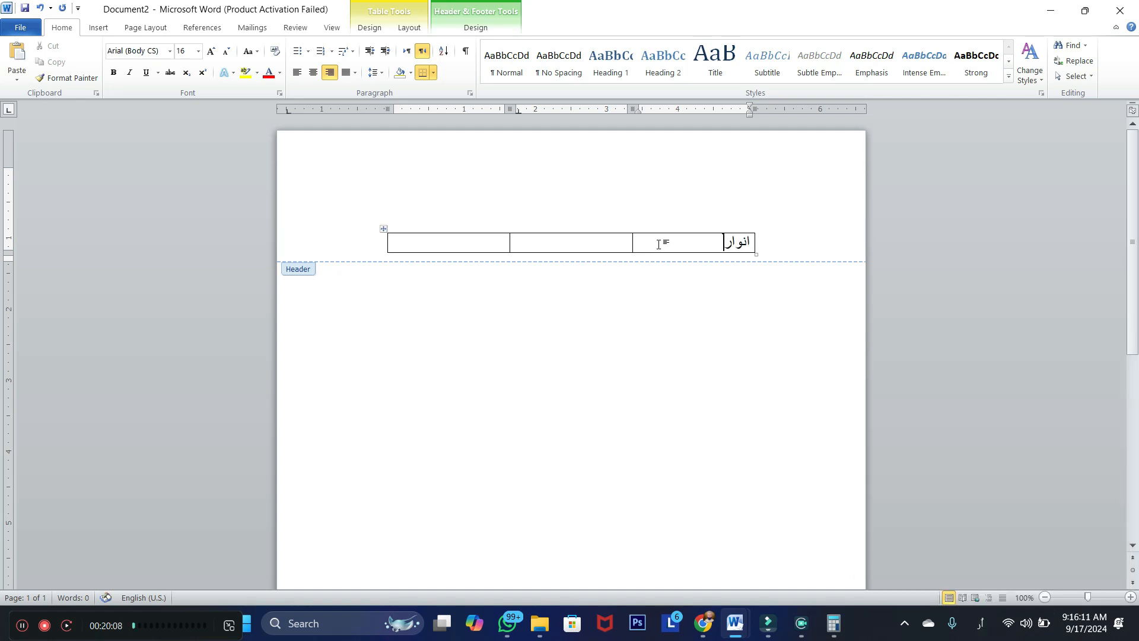
text( شریعت)
key(shift+Tab)
key(shift+Tab)
click(674, 246)
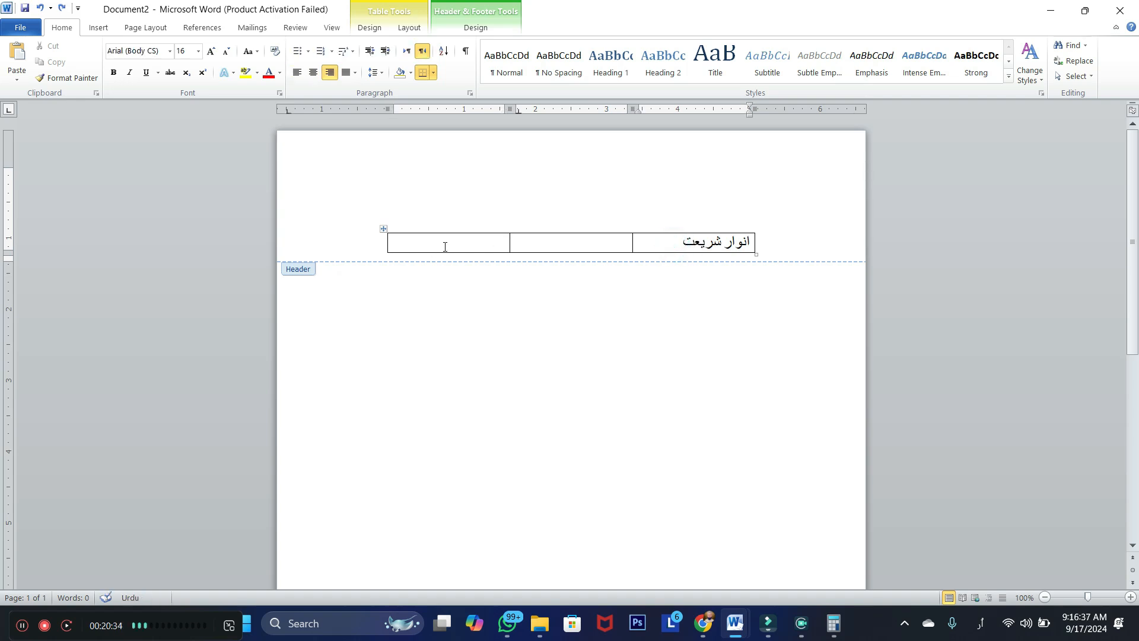
click(445, 246)
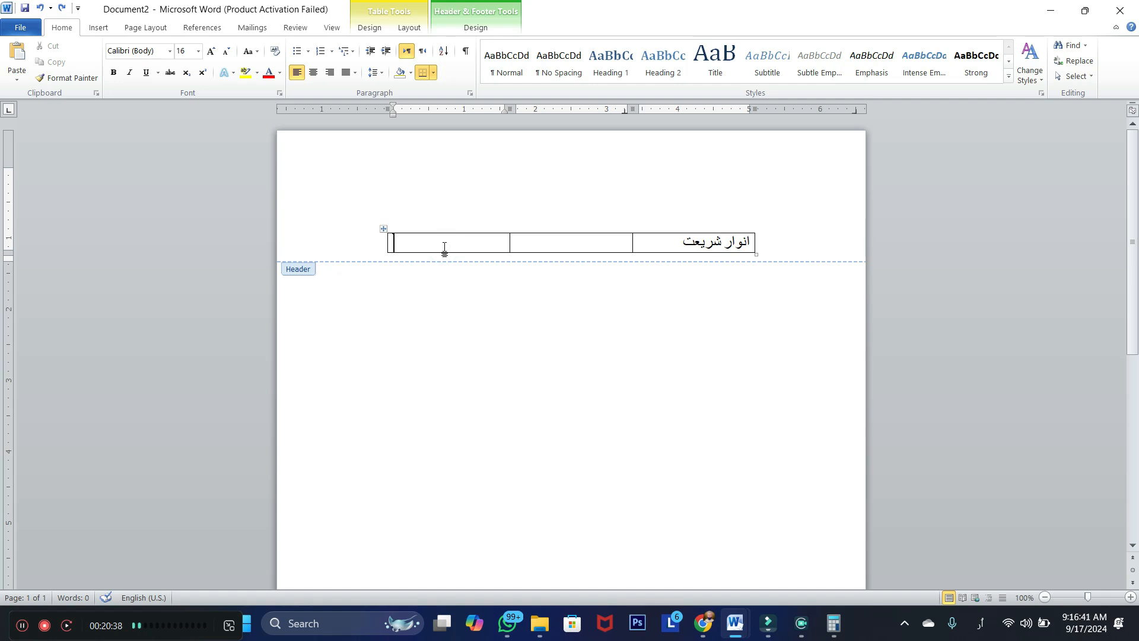
text(جلد اول)
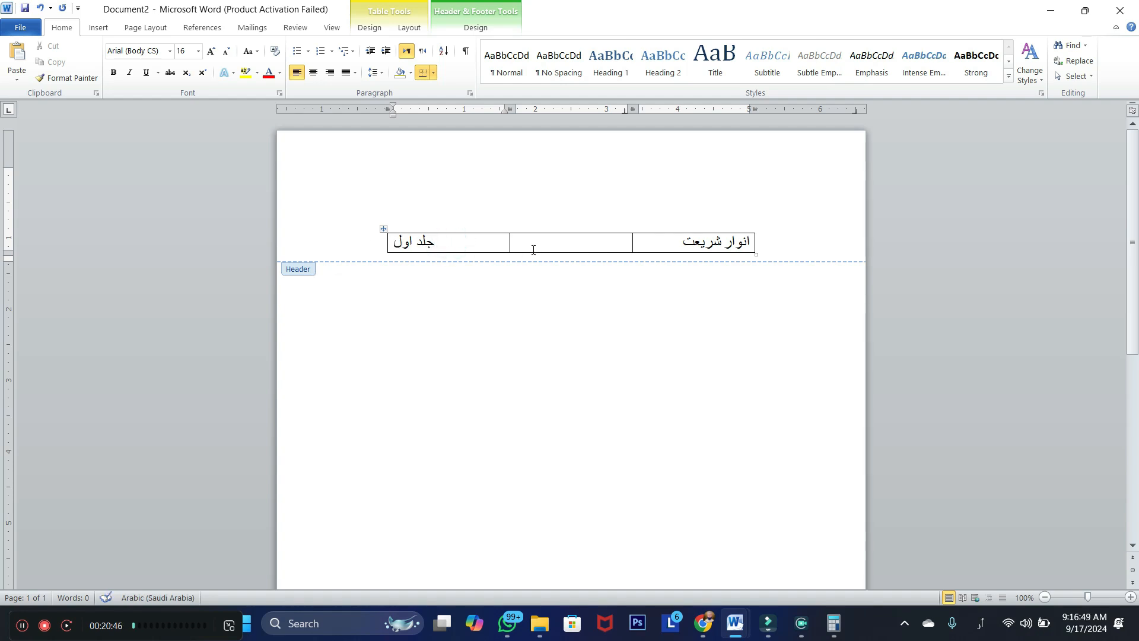
Set the font of the whole header table row to InPage Nastaliq 4 and leave header editing
click(395, 239)
click(386, 241)
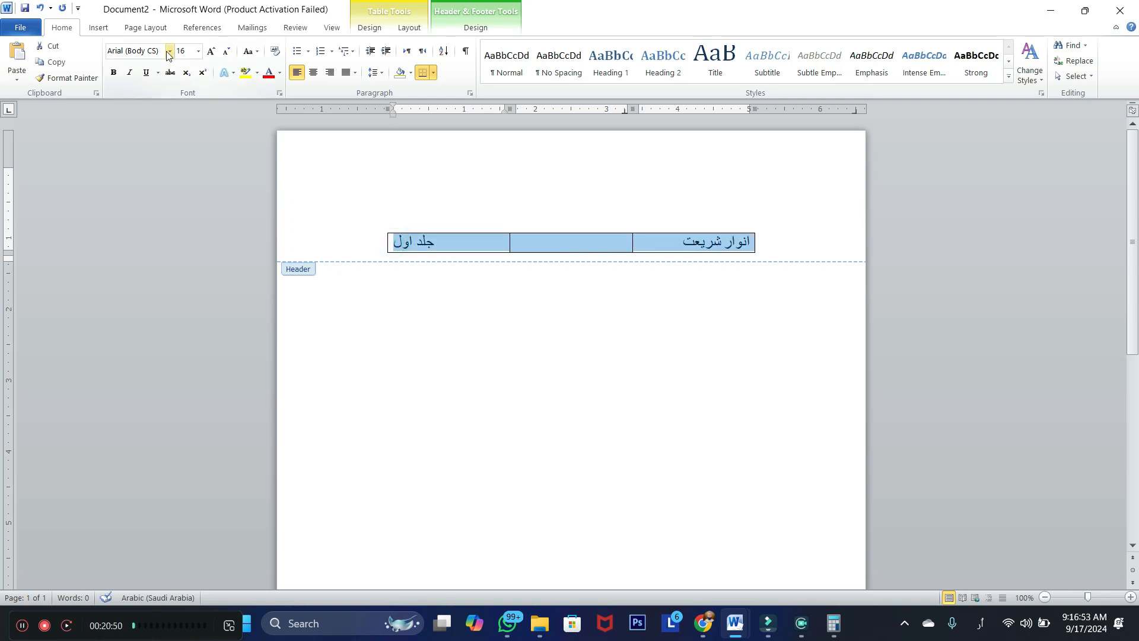
click(168, 54)
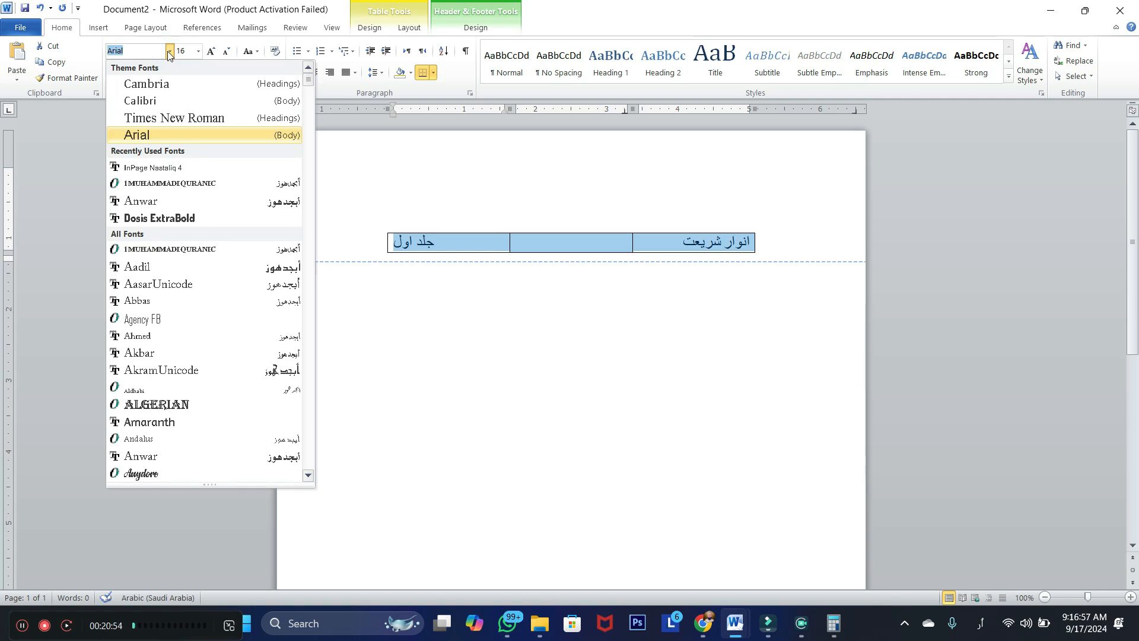
scroll(172, 159, down, 3)
scroll(173, 161, up, 2)
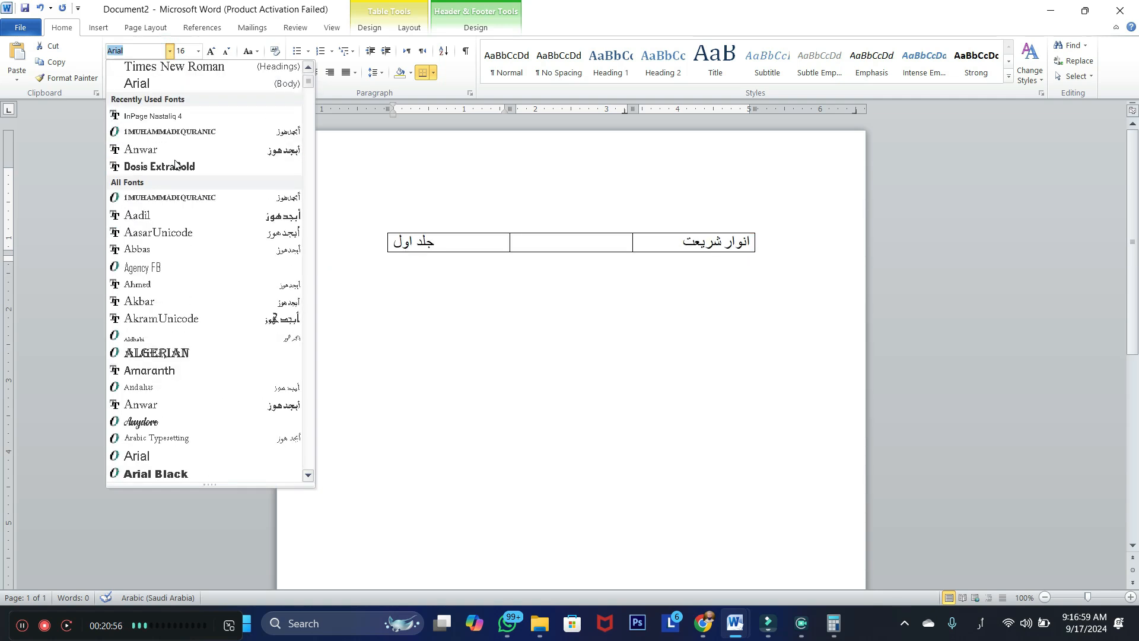
click(170, 54)
click(169, 54)
click(169, 54)
text(ن)
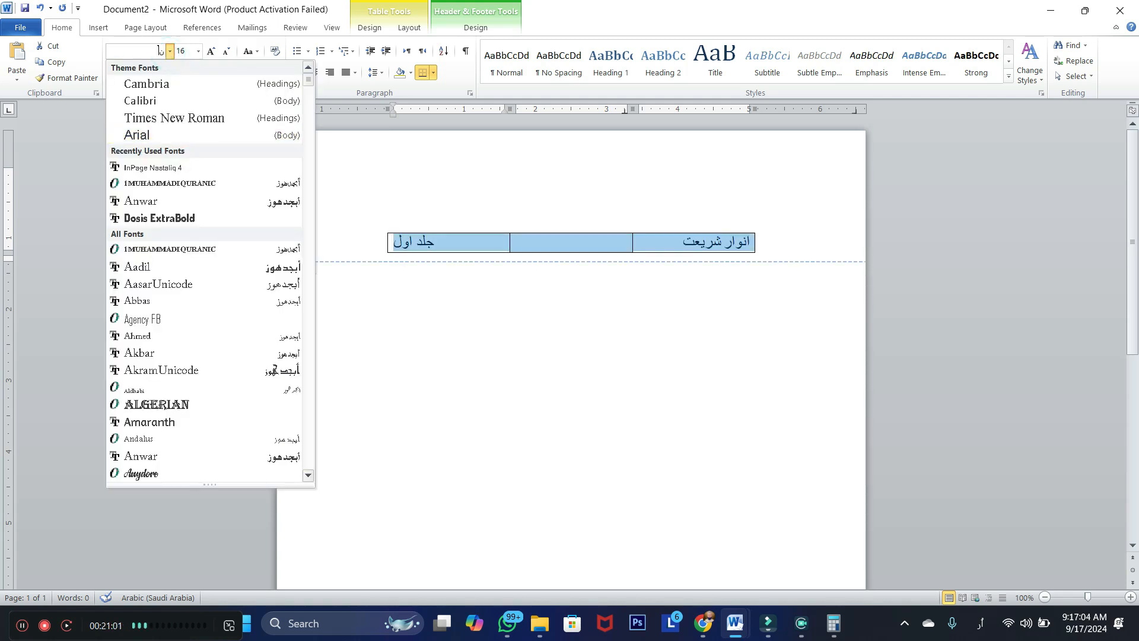
click(153, 168)
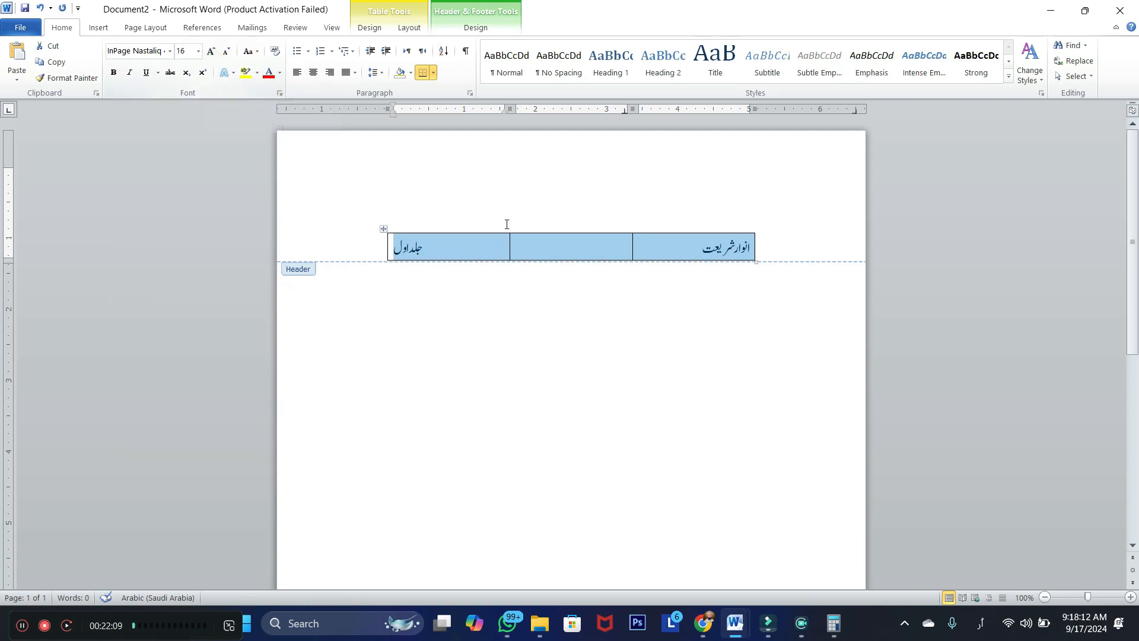
click(480, 248)
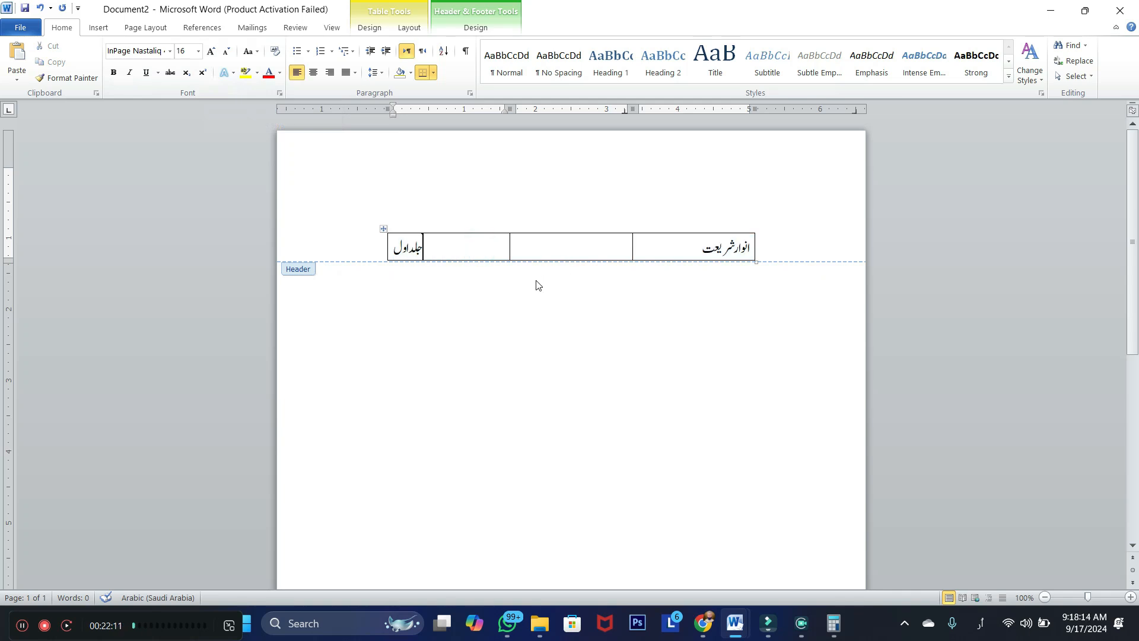
double_click(555, 371)
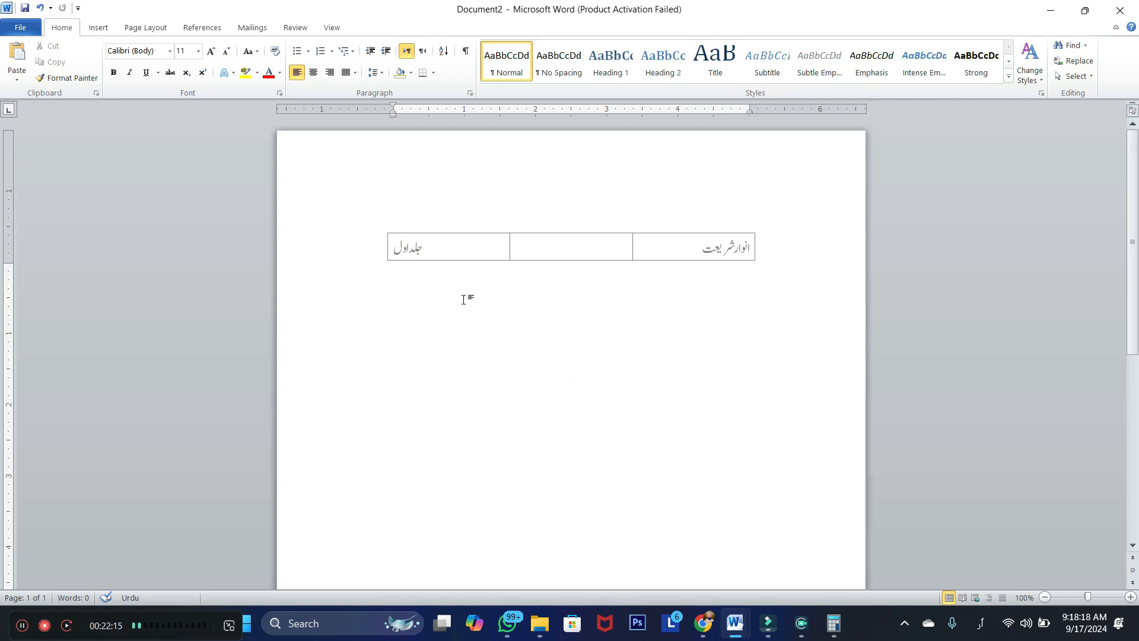
Reopen the header and draw a straight horizontal line about 5.17 inches wide along the table's bottom edge
double_click(449, 248)
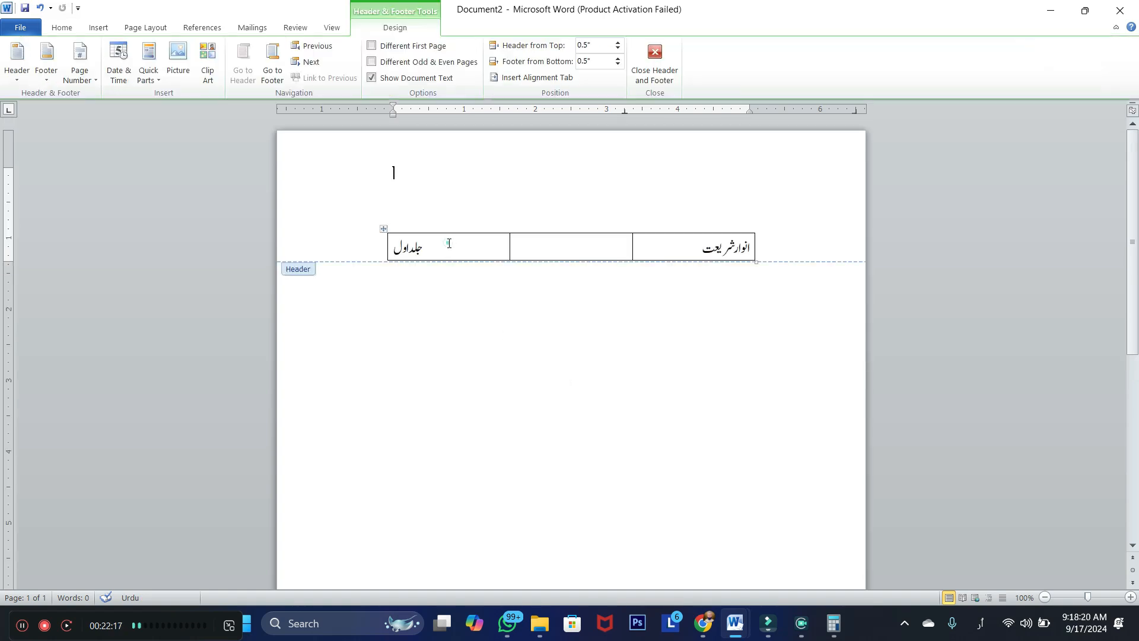
click(99, 27)
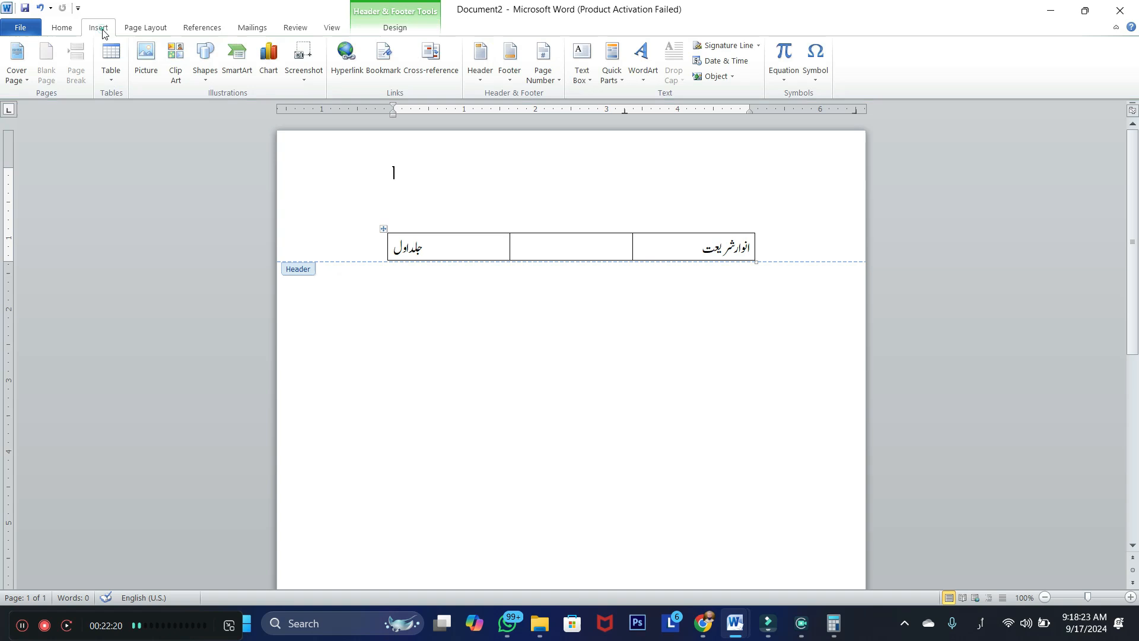
click(205, 67)
click(210, 111)
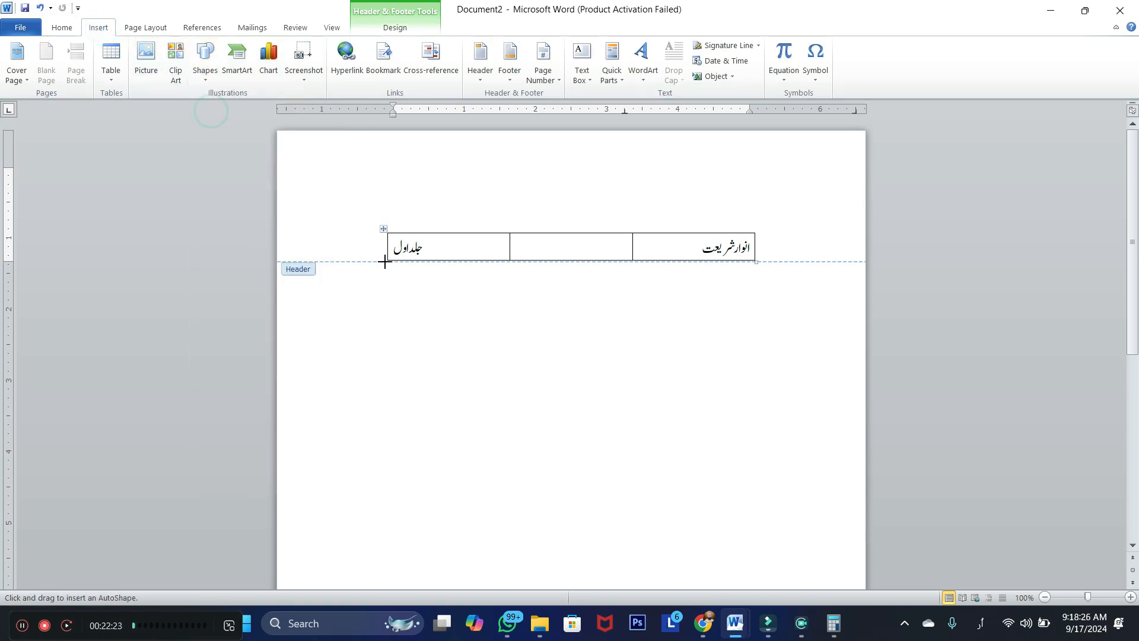
drag(387, 261, 755, 262)
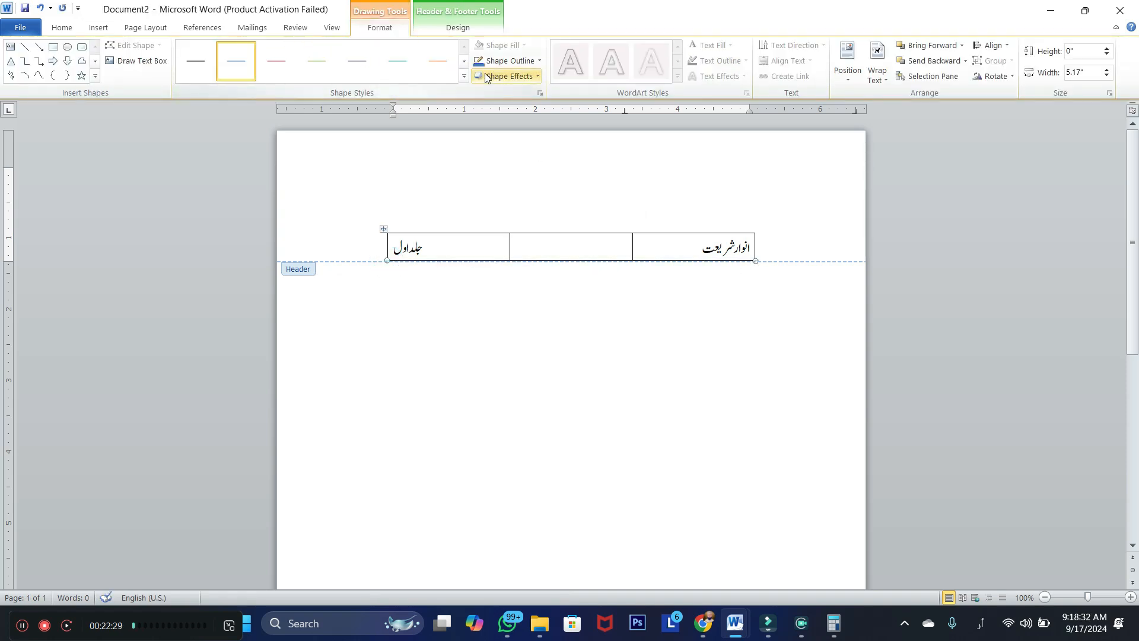
Set the header line's outline weight to 2¼ pt and its color to black
click(532, 66)
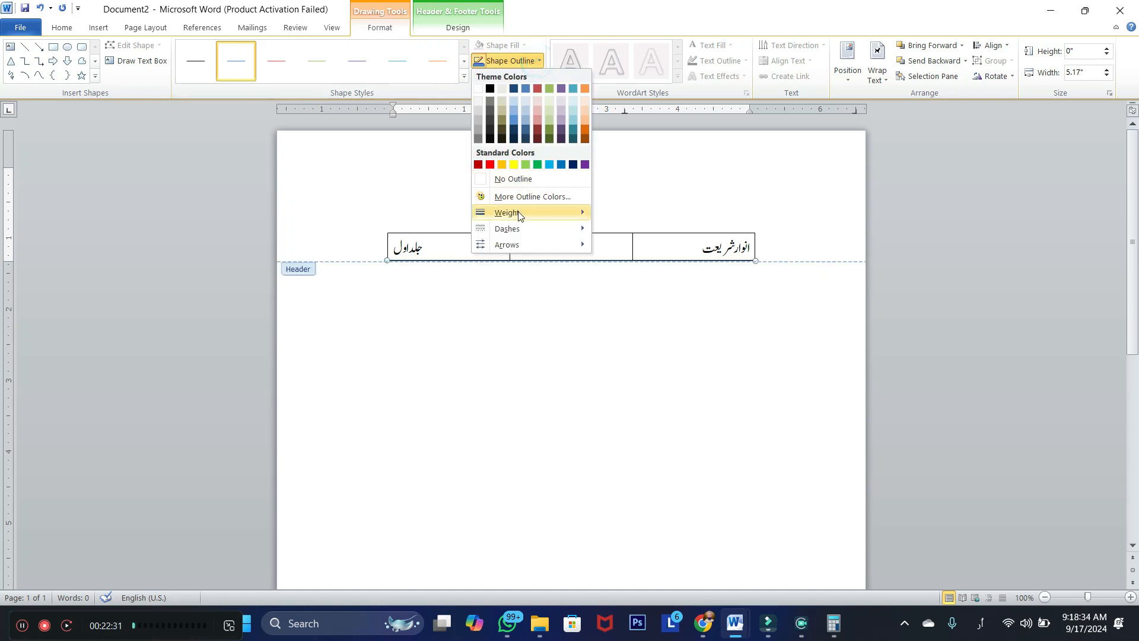
mouse_move(518, 215)
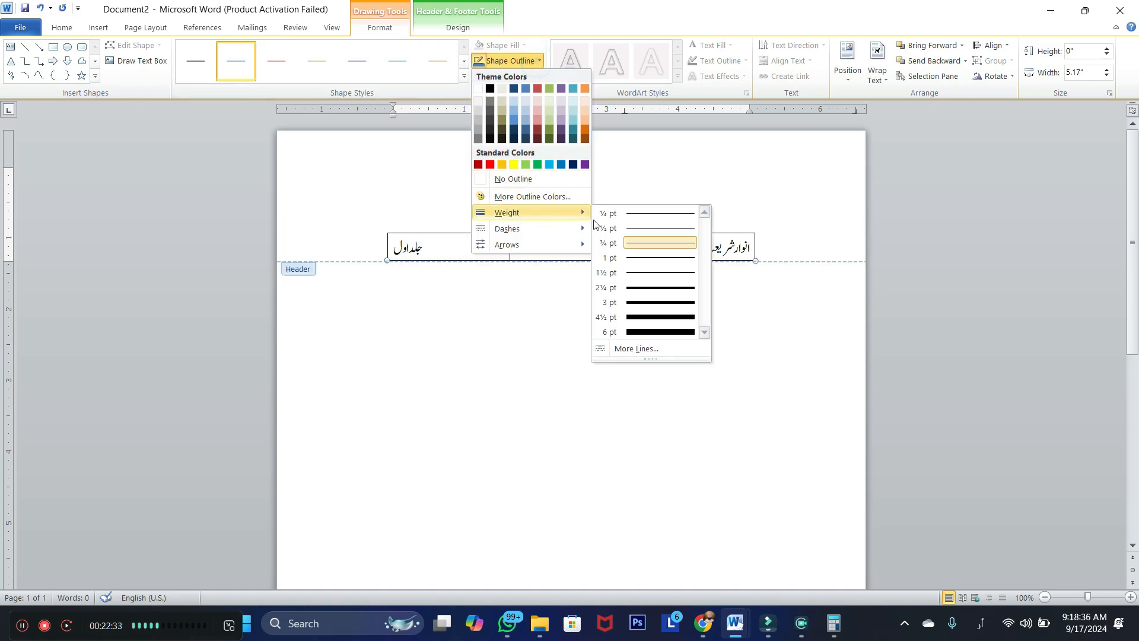
click(639, 287)
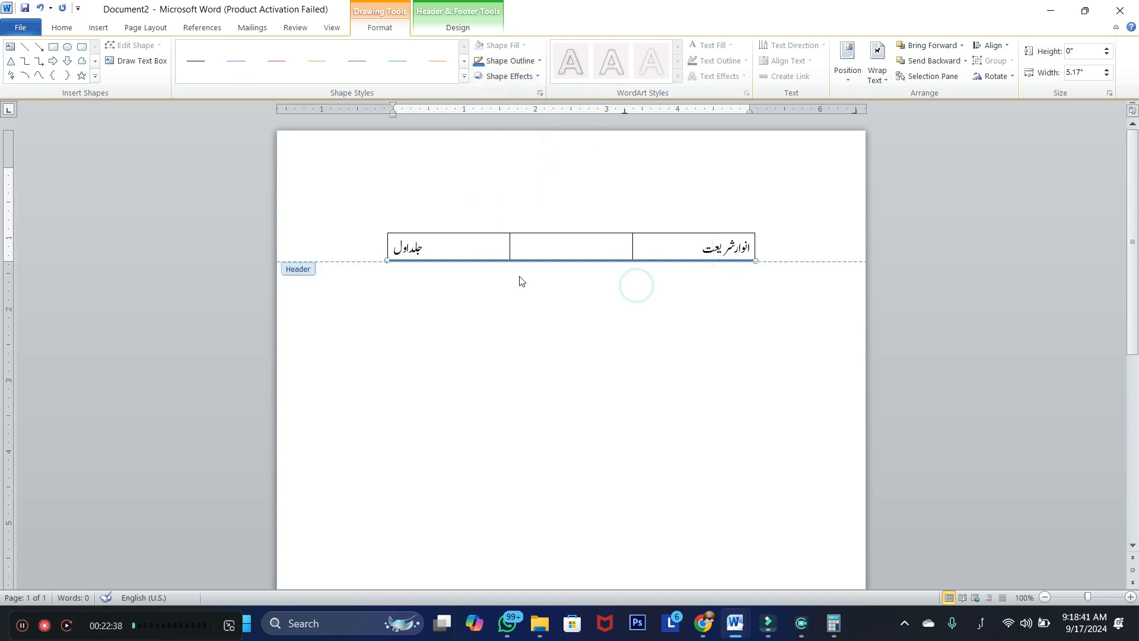
click(538, 61)
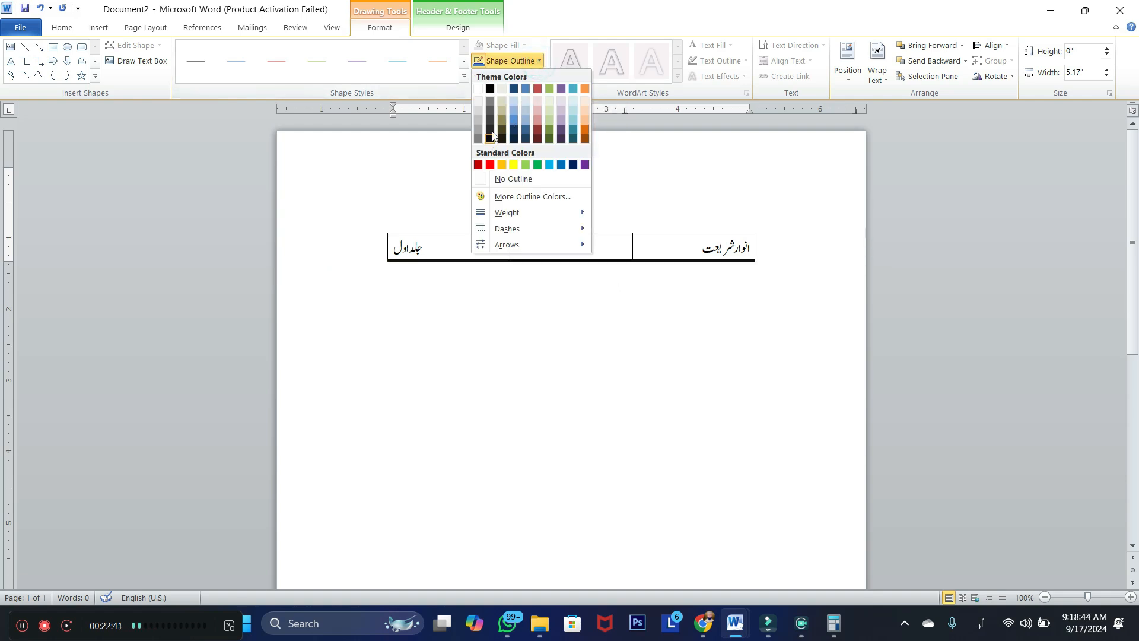
click(490, 89)
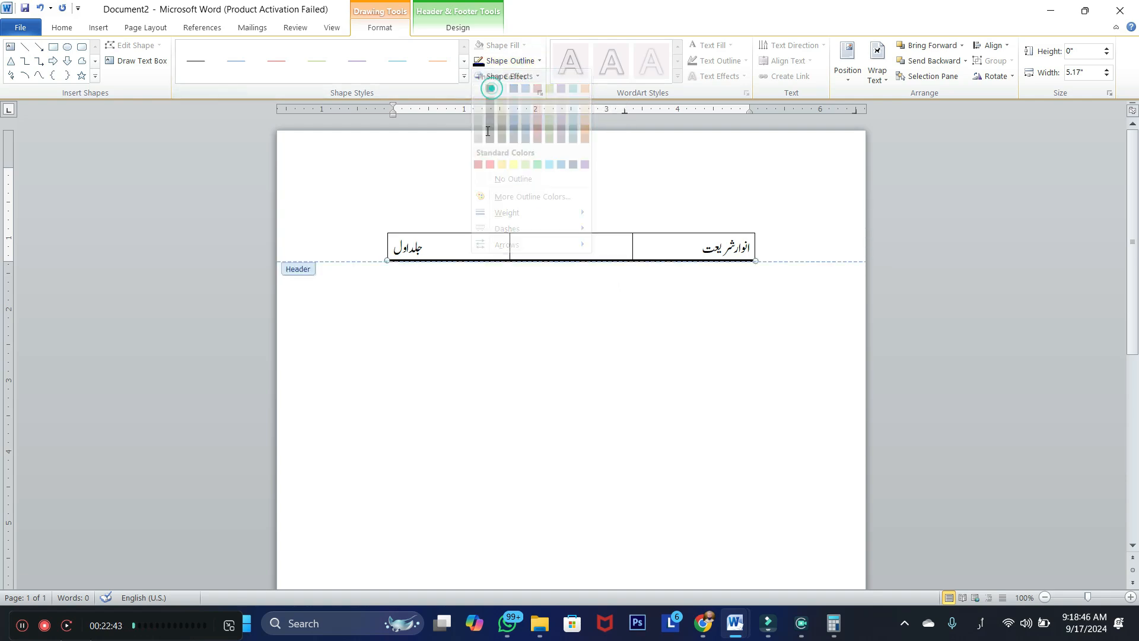
Remove all borders from the header table and return to the document body
click(438, 243)
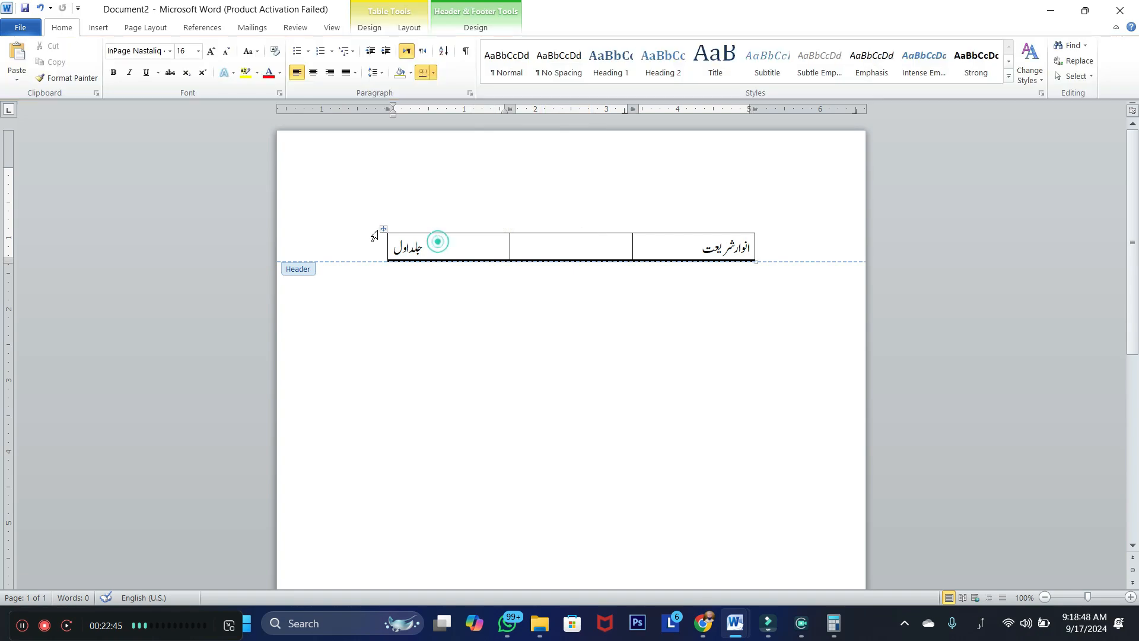
click(383, 228)
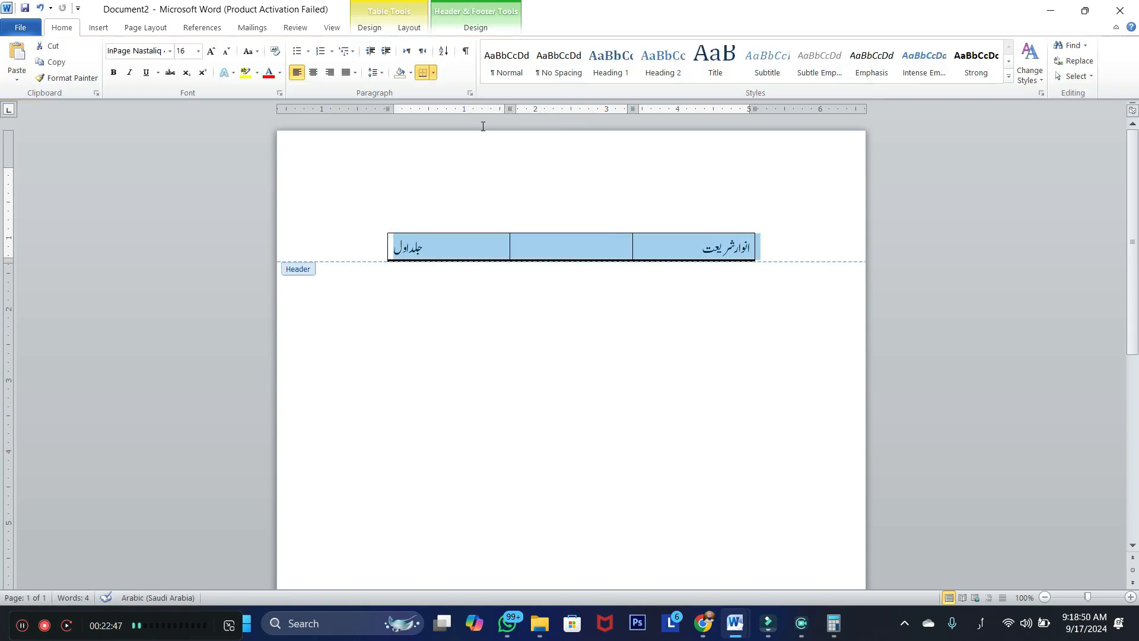
click(475, 28)
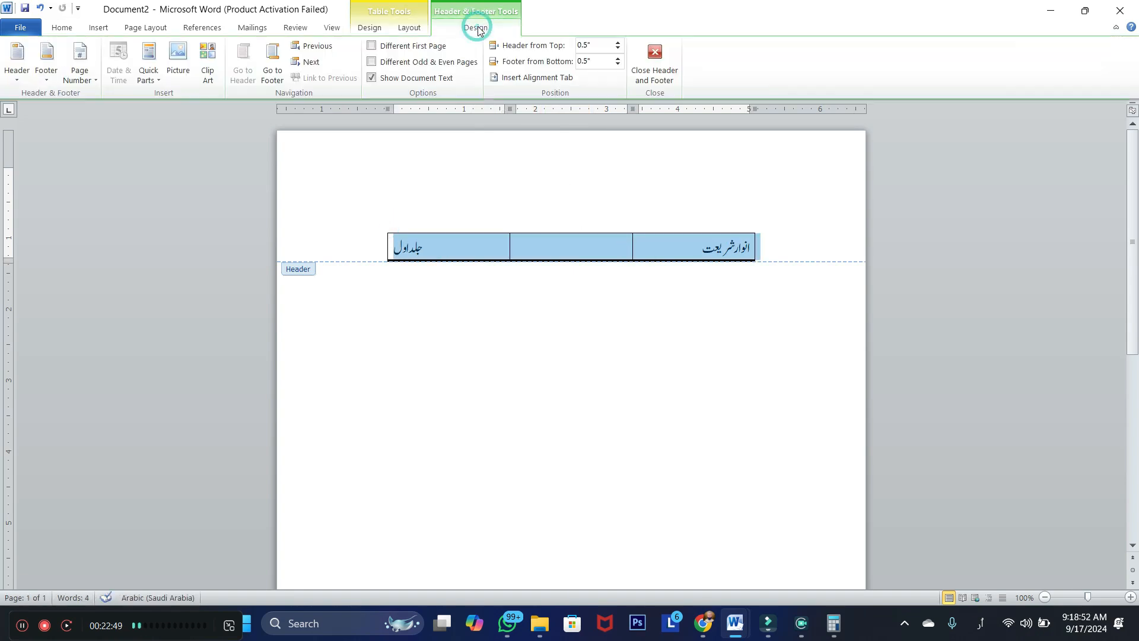
click(408, 28)
click(373, 29)
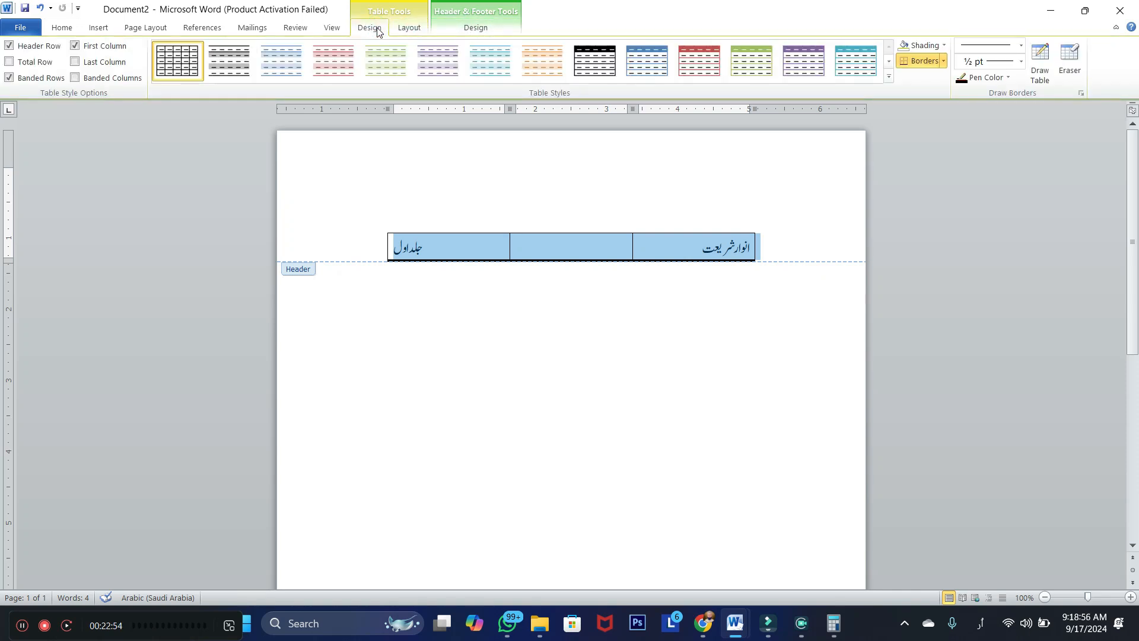
click(944, 61)
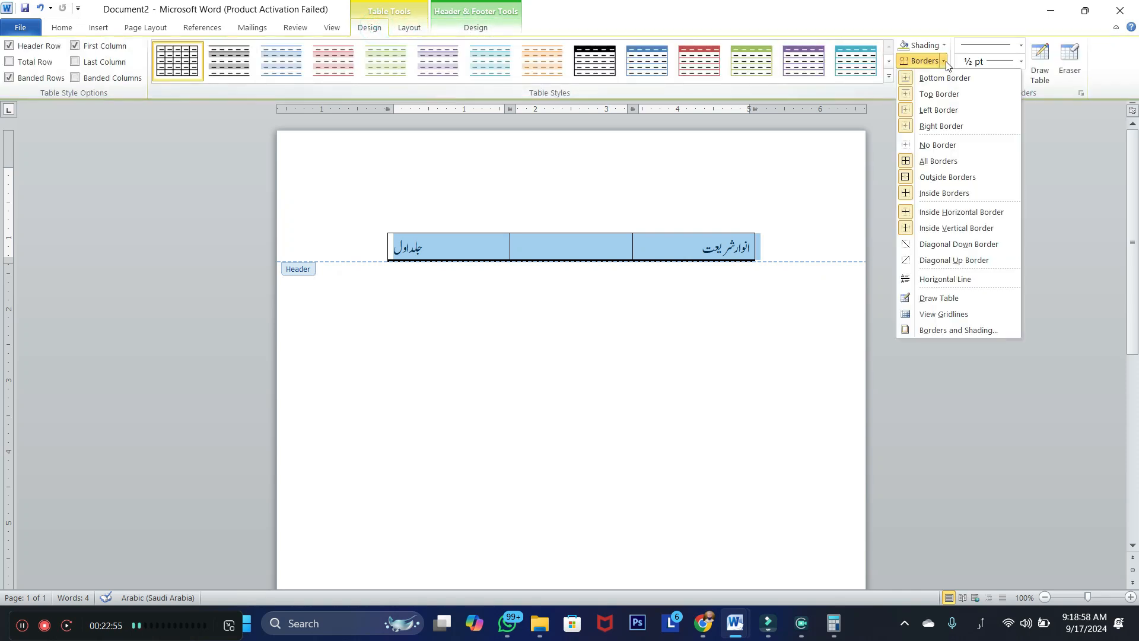
click(930, 146)
click(582, 245)
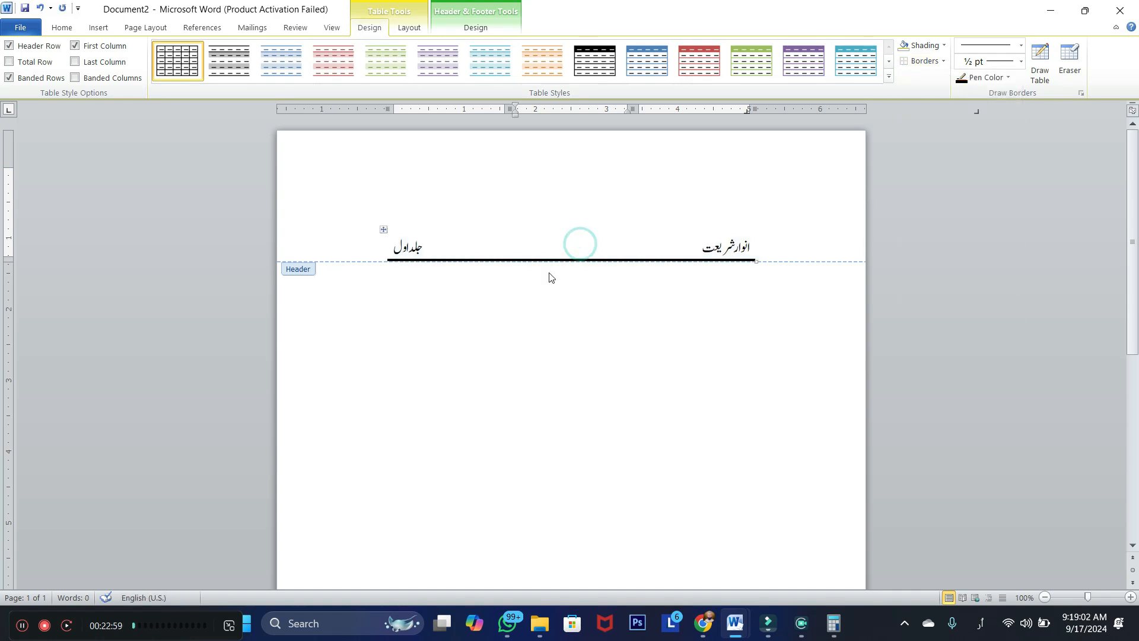
double_click(541, 321)
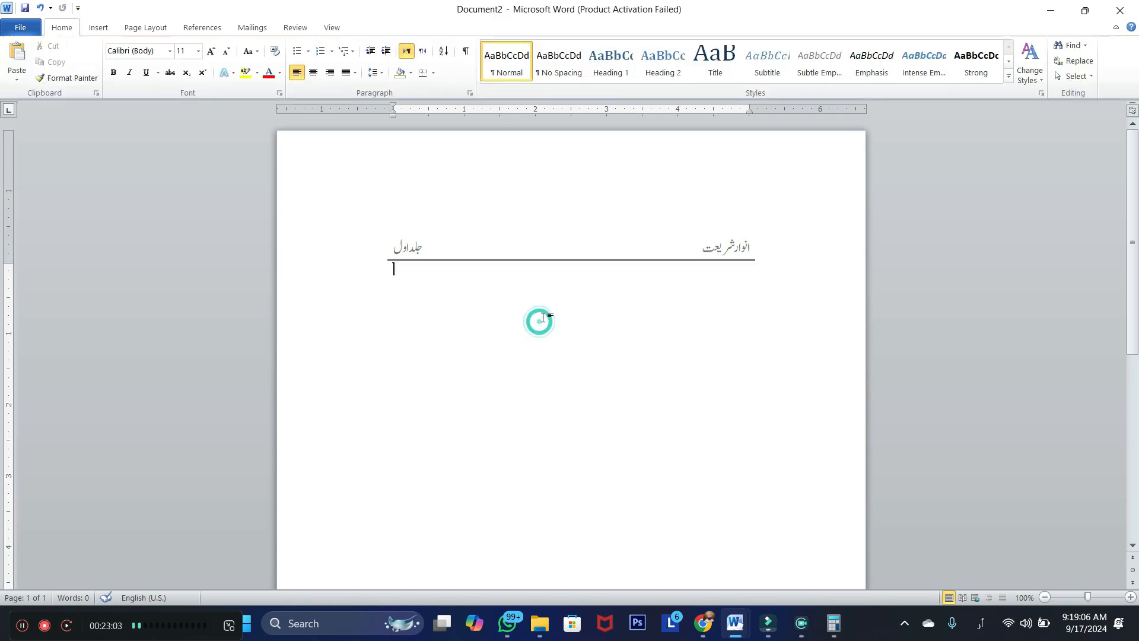
Open the footer at the end of the page for editing
scroll(542, 319, down, 2)
scroll(543, 319, down, 5)
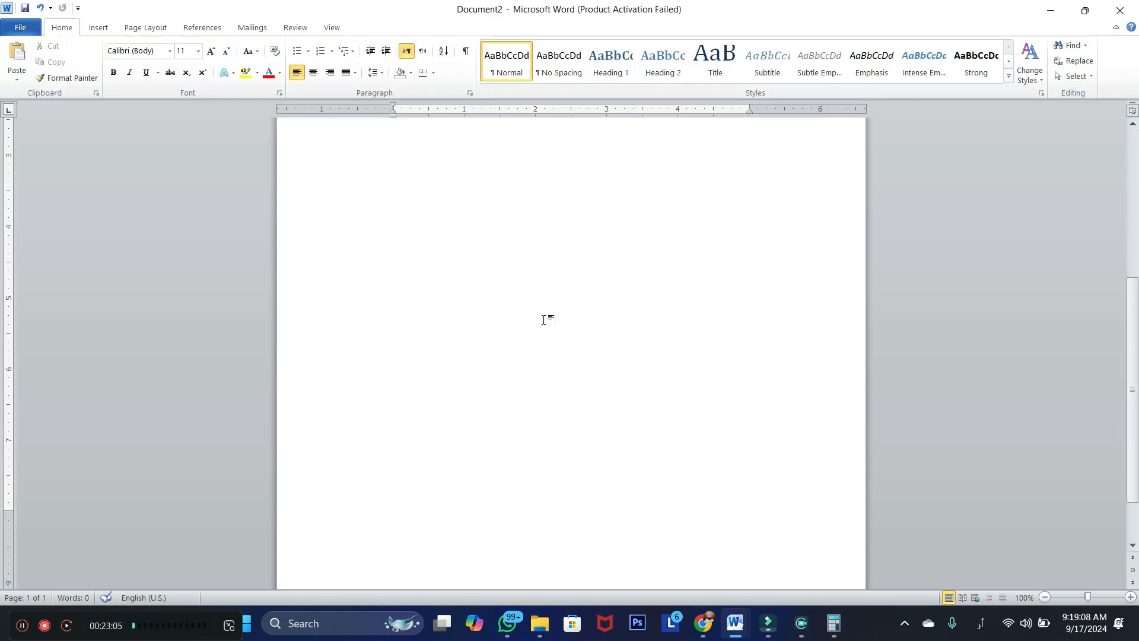
key(alt+shift)
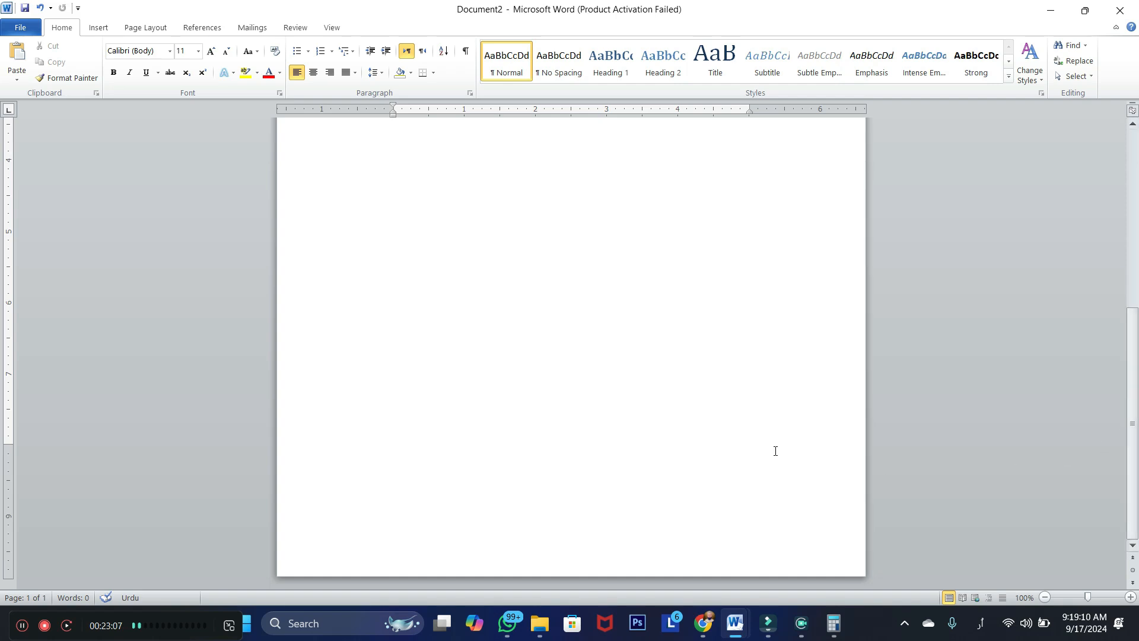
double_click(574, 544)
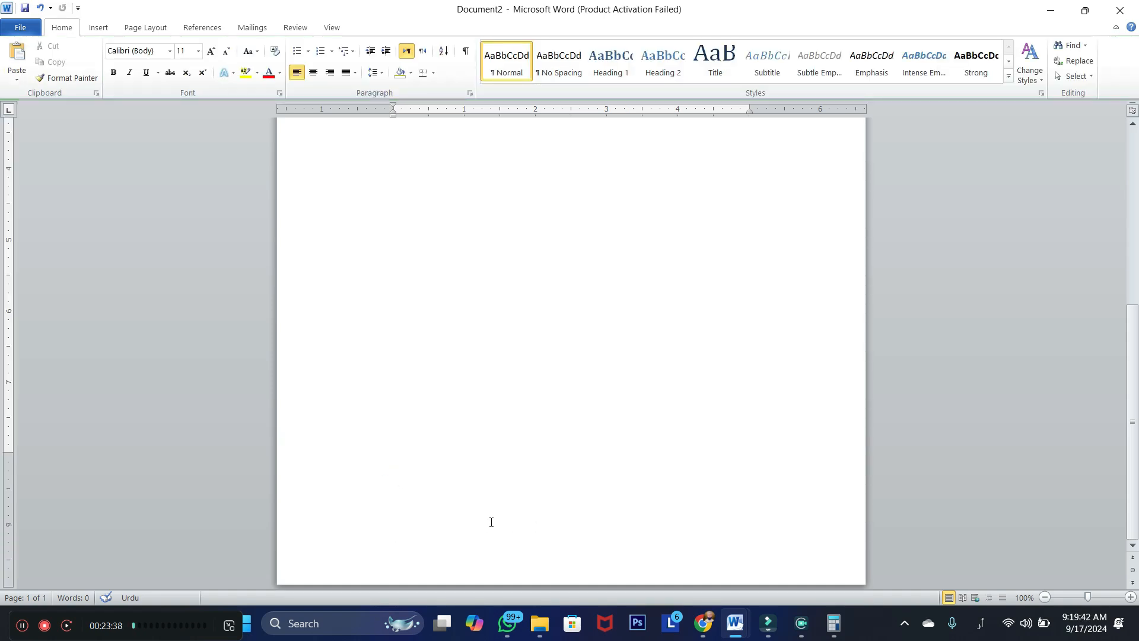
double_click(491, 522)
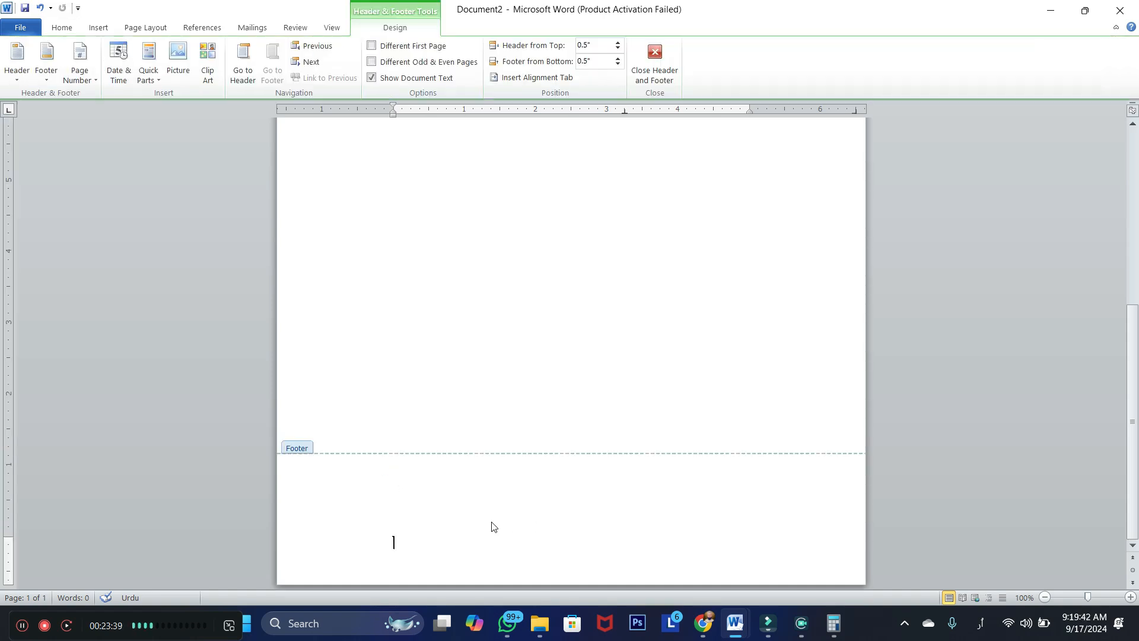
Insert the built-in Annual footer with its page number and return to the document body
click(202, 28)
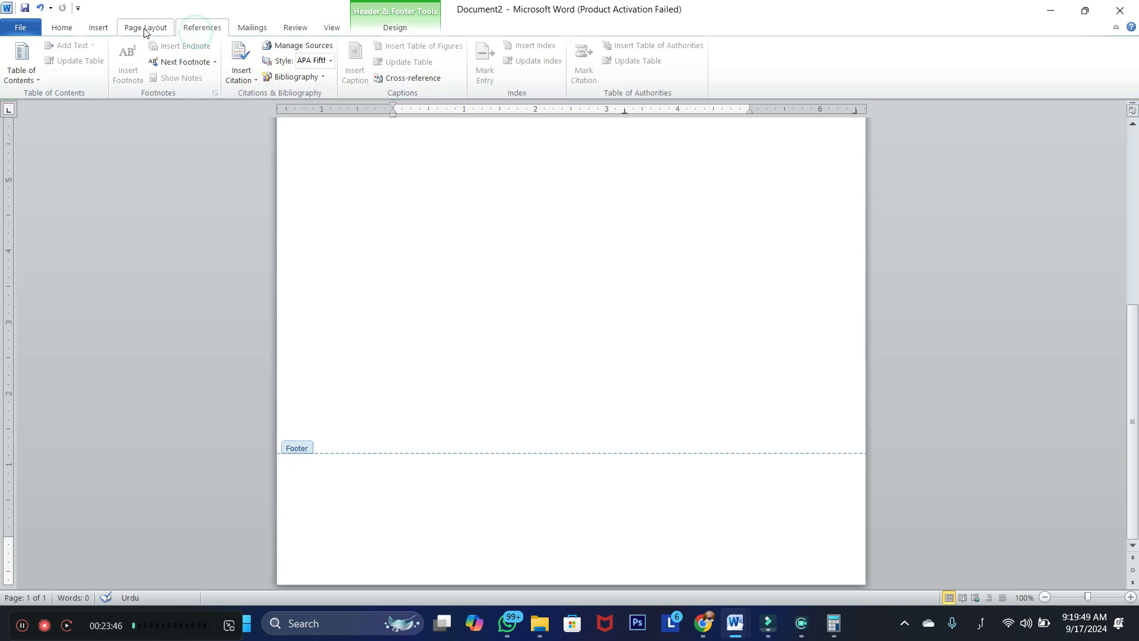
click(145, 27)
click(99, 27)
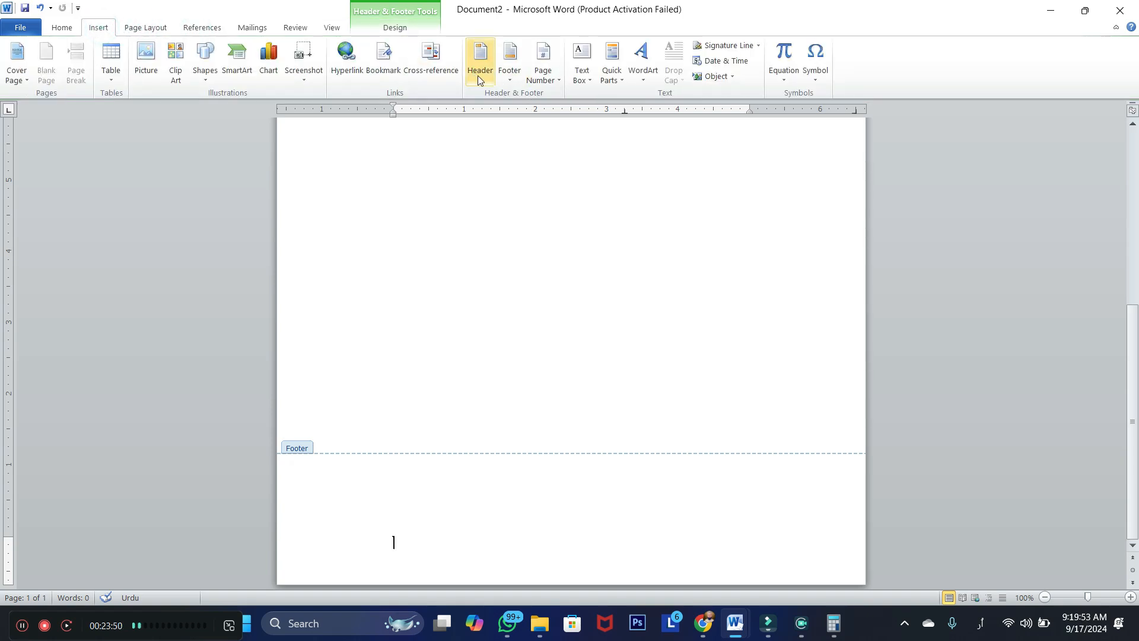
click(509, 76)
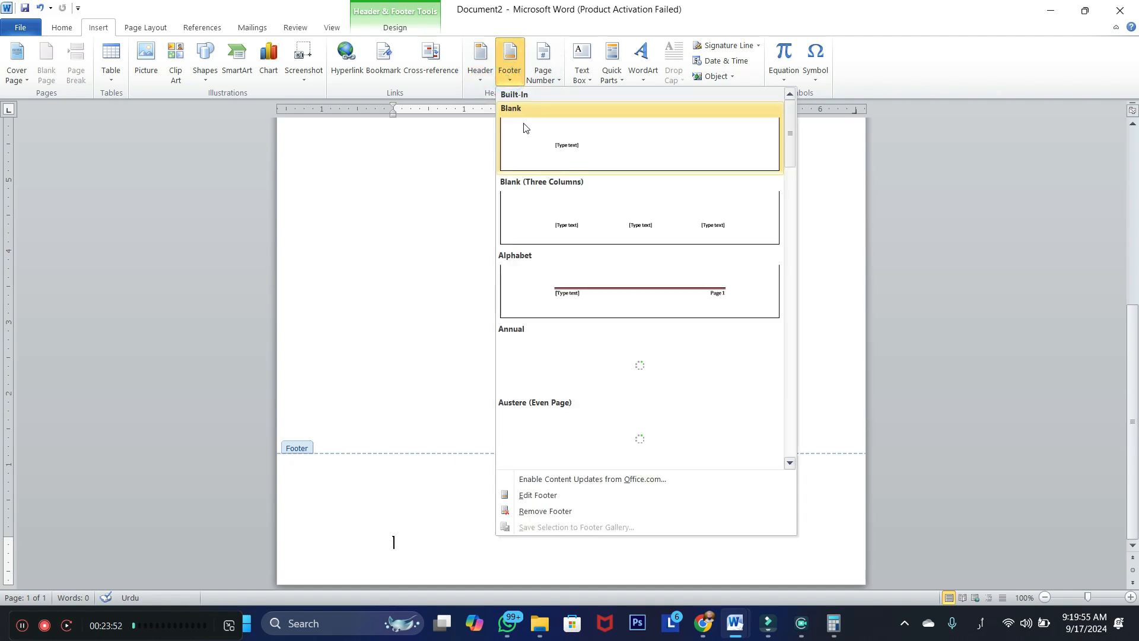
click(561, 369)
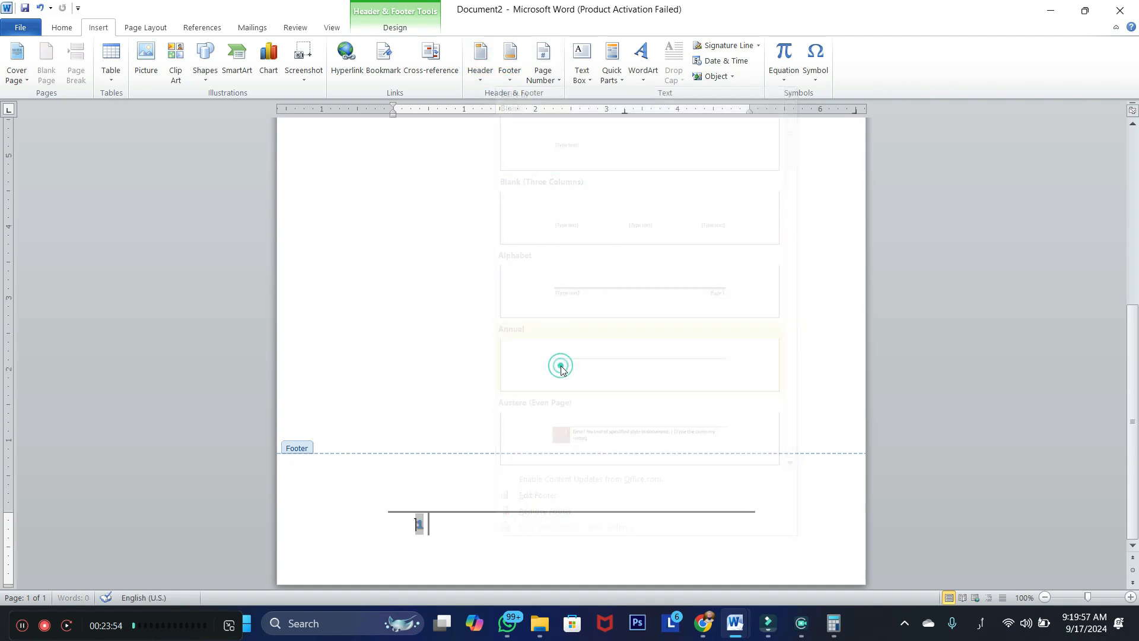
click(392, 503)
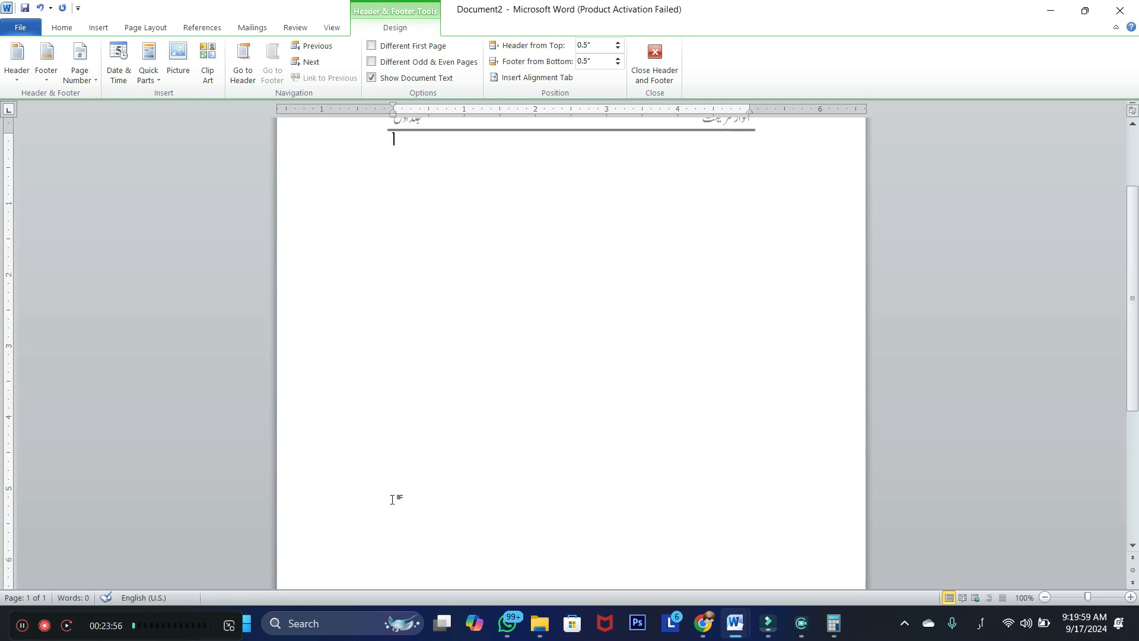
double_click(392, 499)
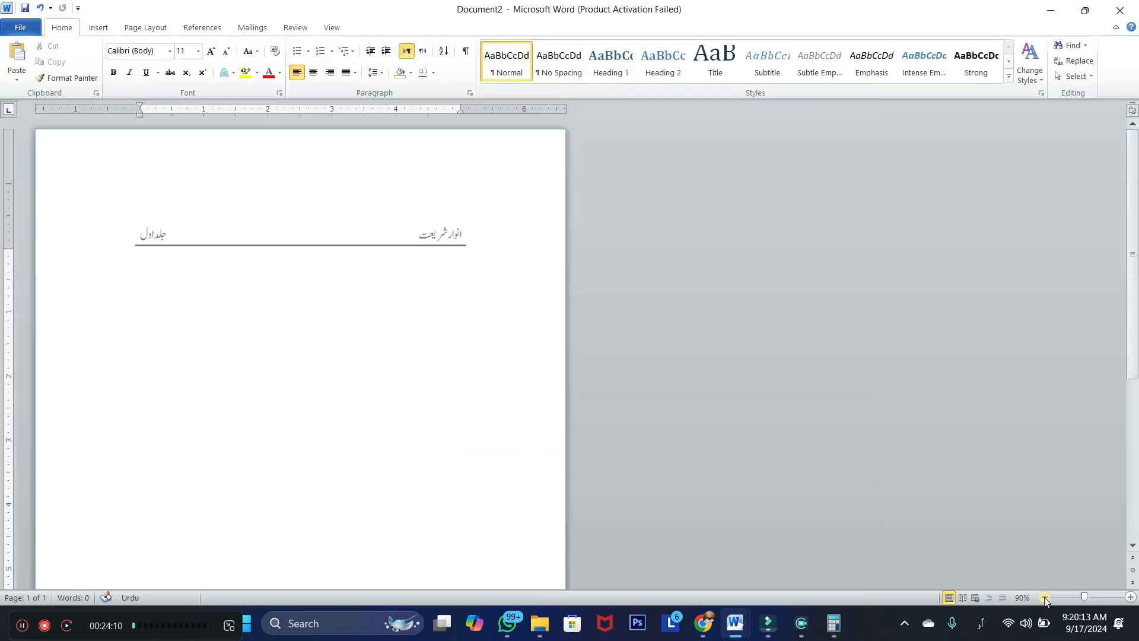
Examine the whole page to check how the header and the Annual footer sit on it
click(1045, 597)
click(1046, 597)
click(1045, 597)
click(1046, 597)
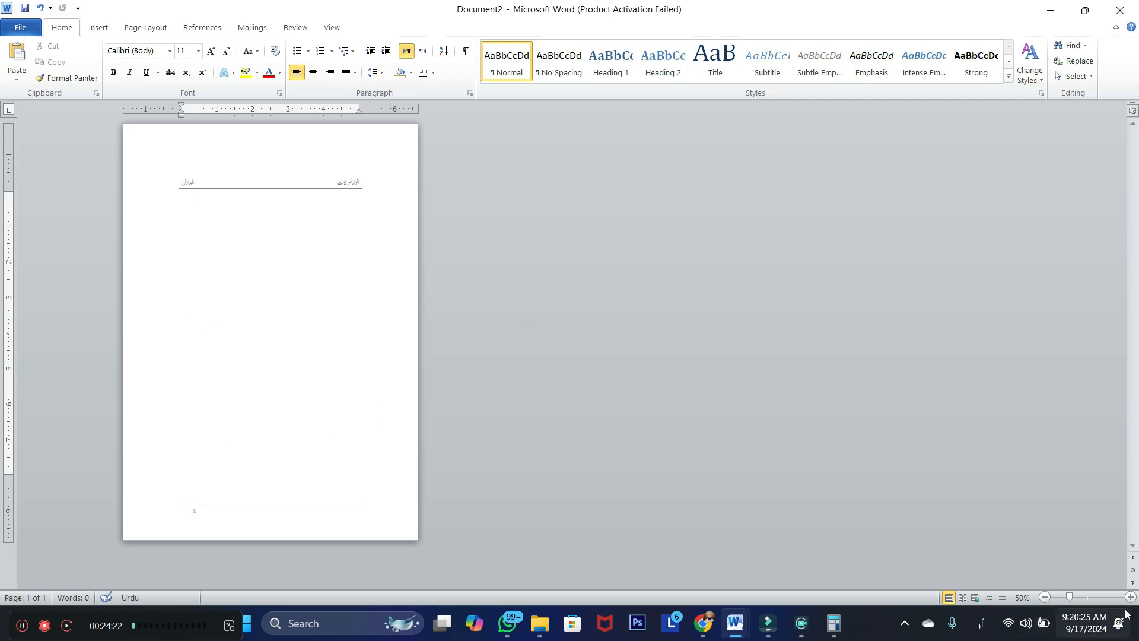
click(1044, 598)
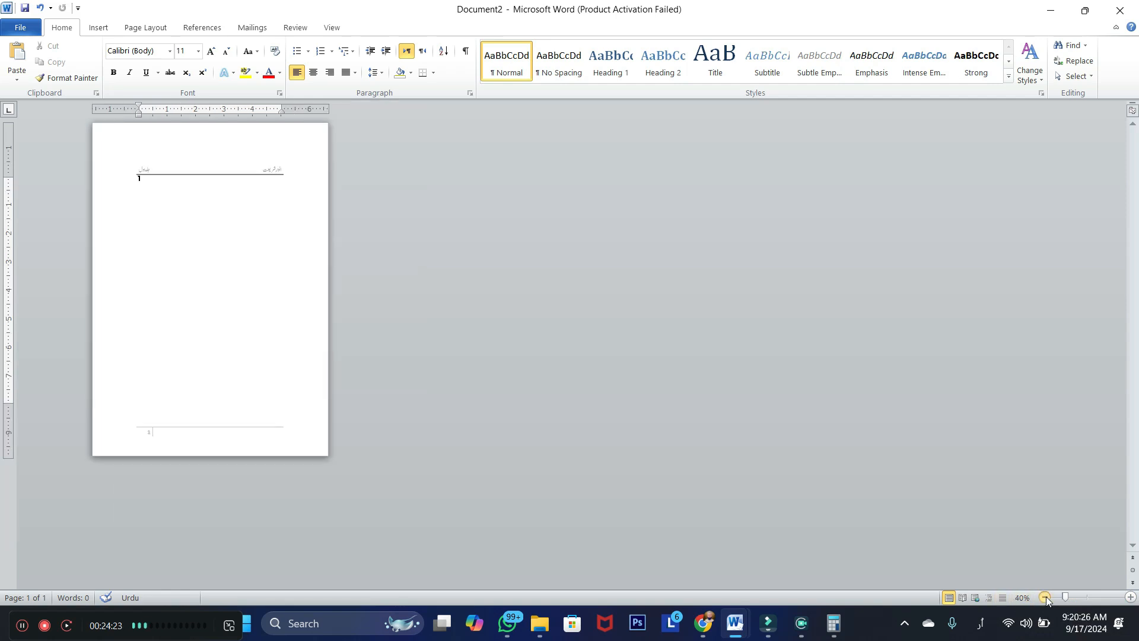
click(1130, 597)
click(1131, 598)
click(1130, 597)
click(1130, 598)
click(1131, 598)
click(1130, 598)
click(1131, 597)
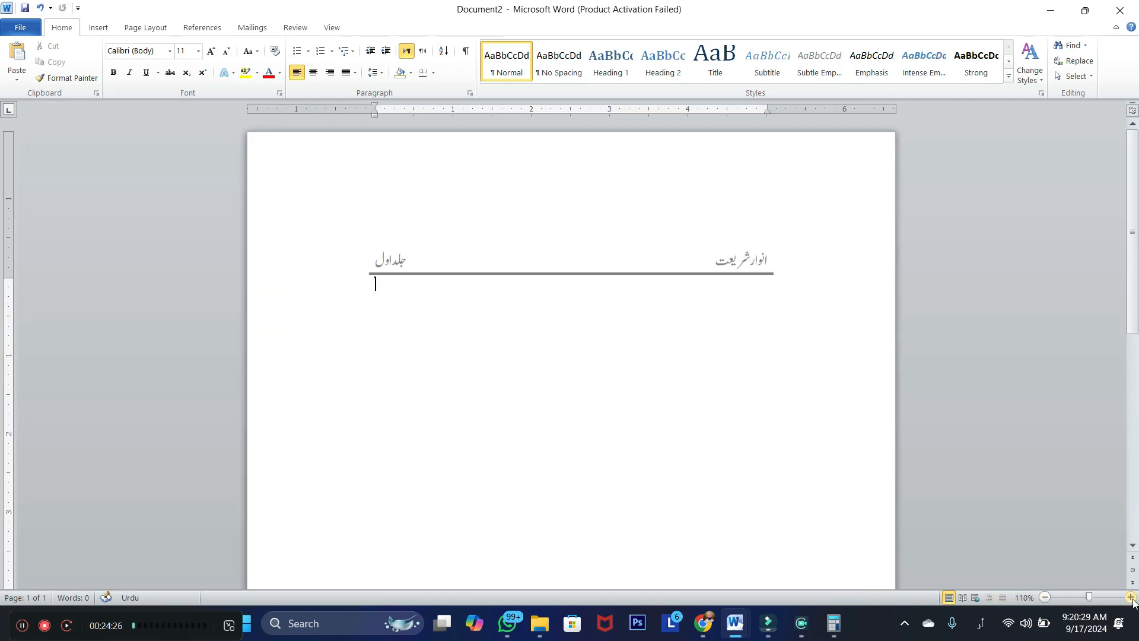
Reopen the header and center the text alignment of the table's empty middle cell
double_click(496, 255)
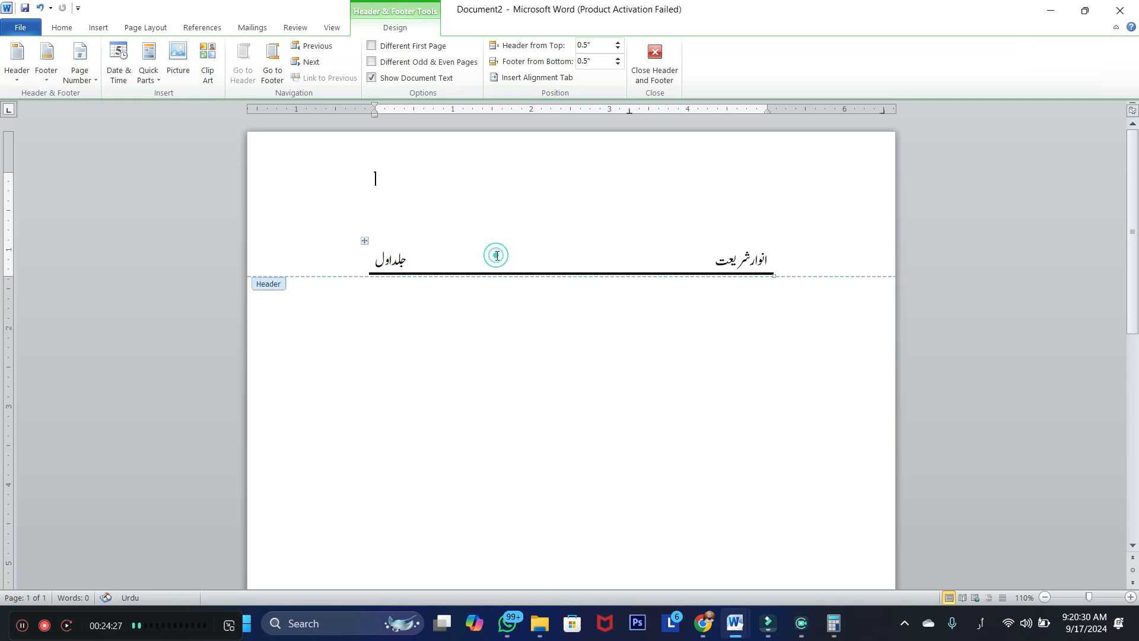
click(558, 256)
click(550, 257)
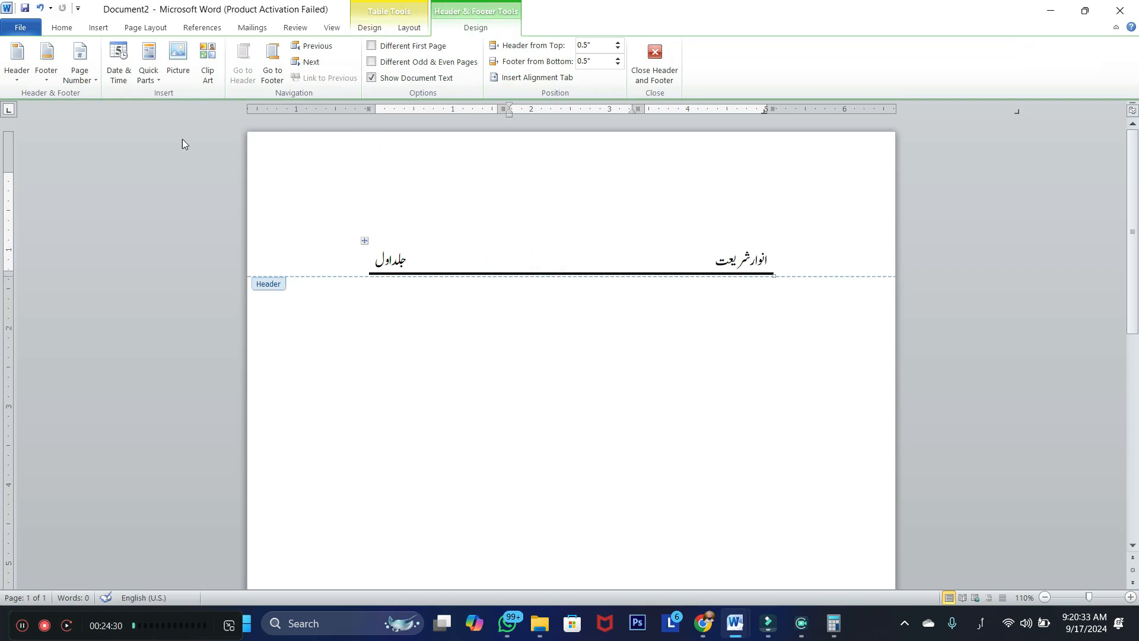
click(98, 28)
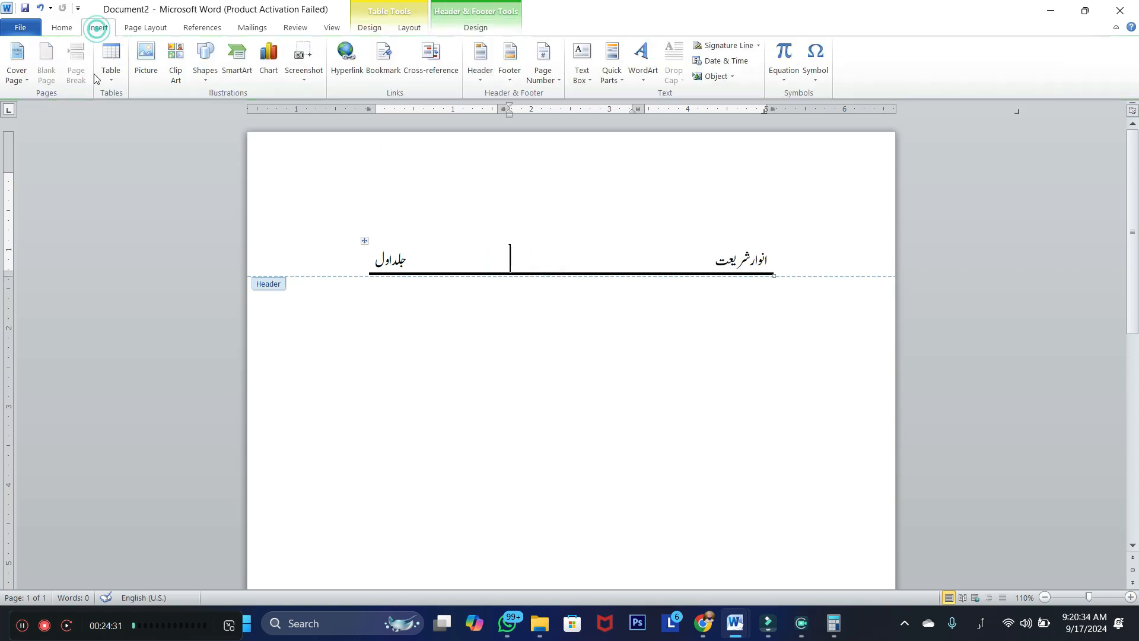
click(58, 28)
click(313, 73)
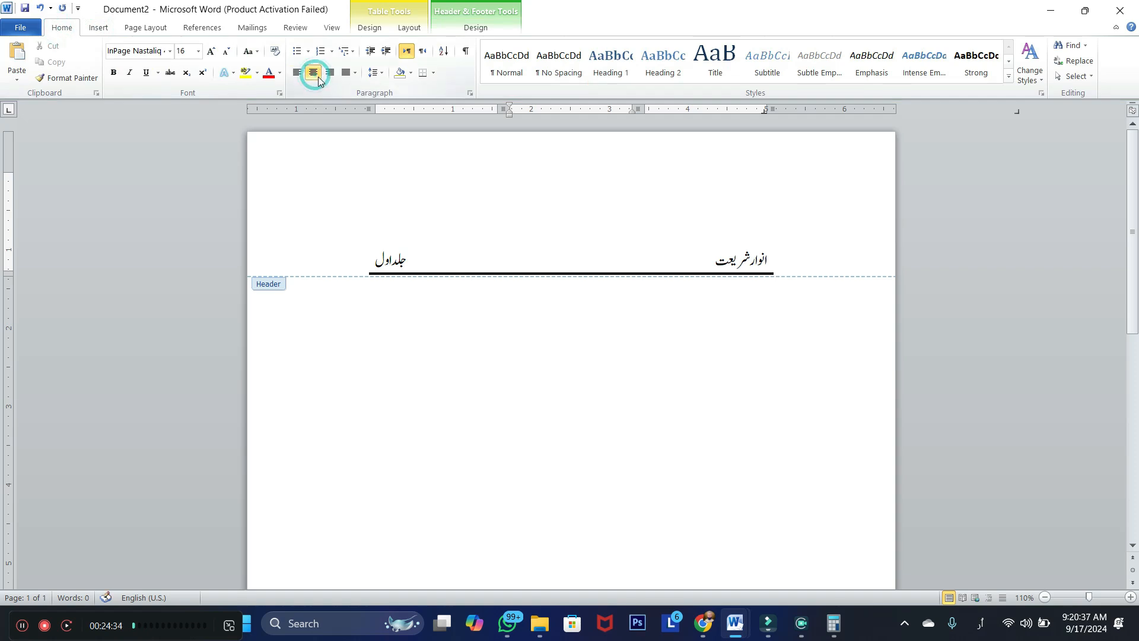
Insert a Plain Number page number at the current position in the header's middle cell and return to the document body
click(150, 28)
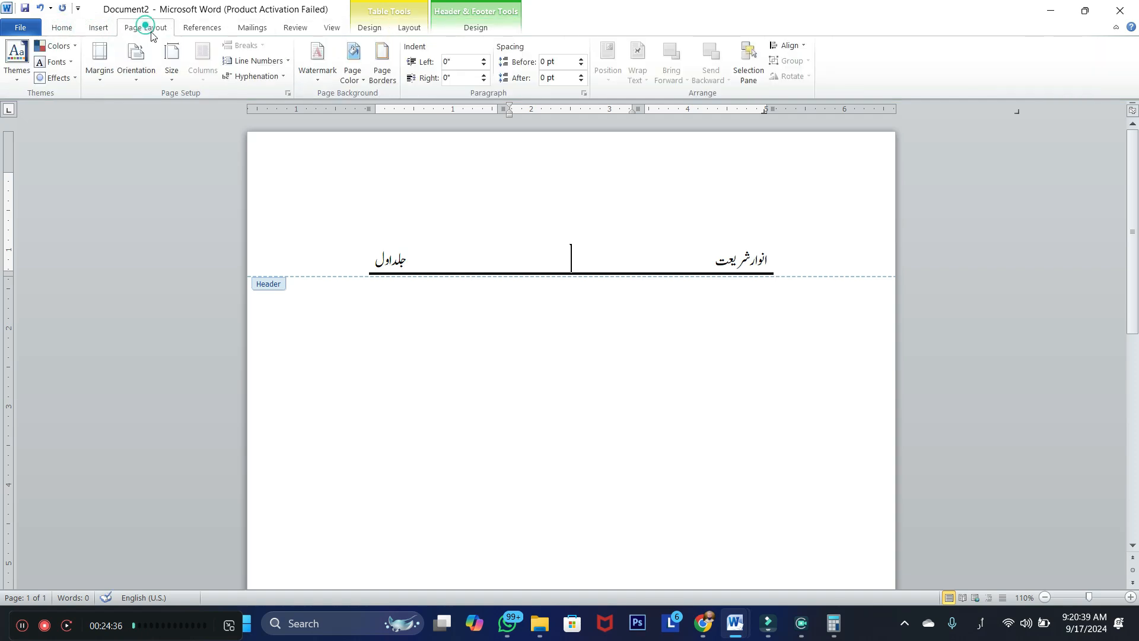
click(98, 28)
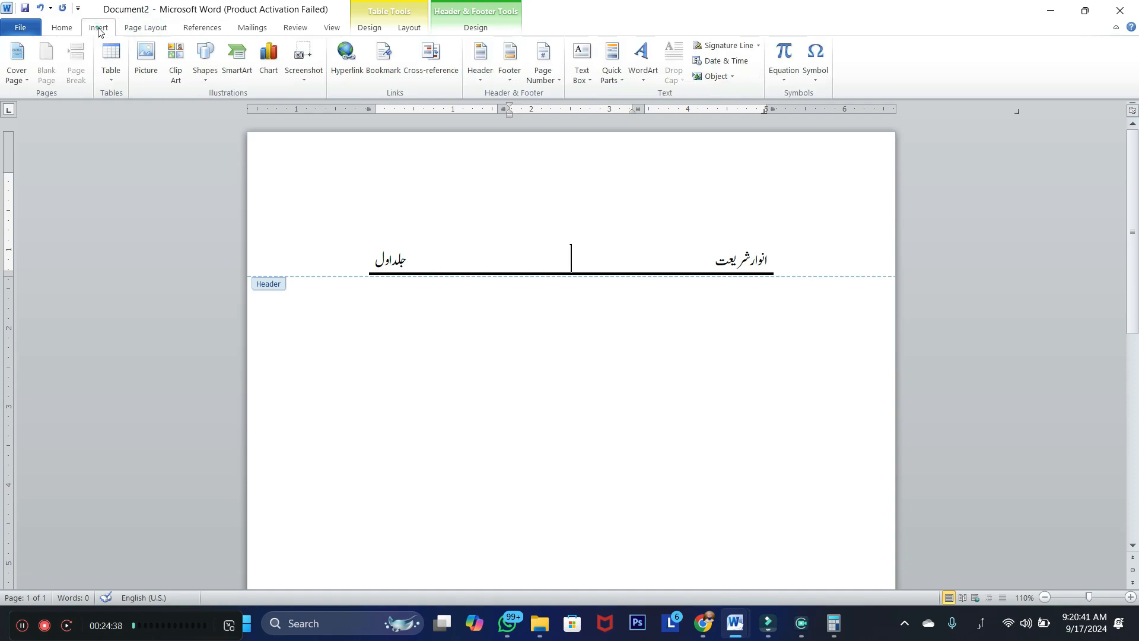
click(548, 77)
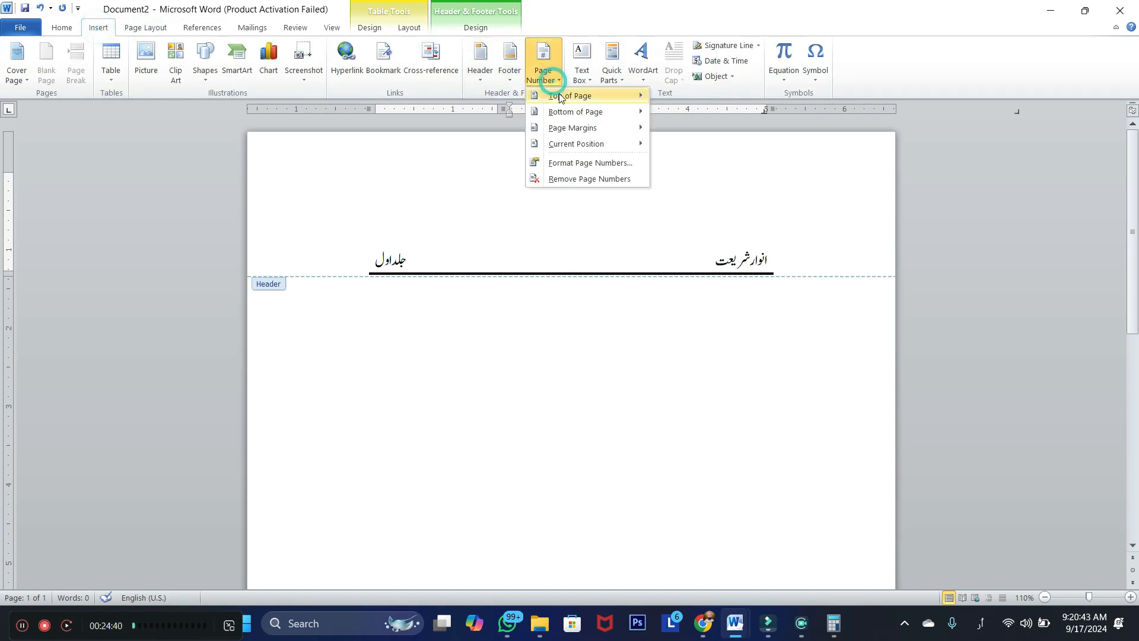
mouse_move(561, 146)
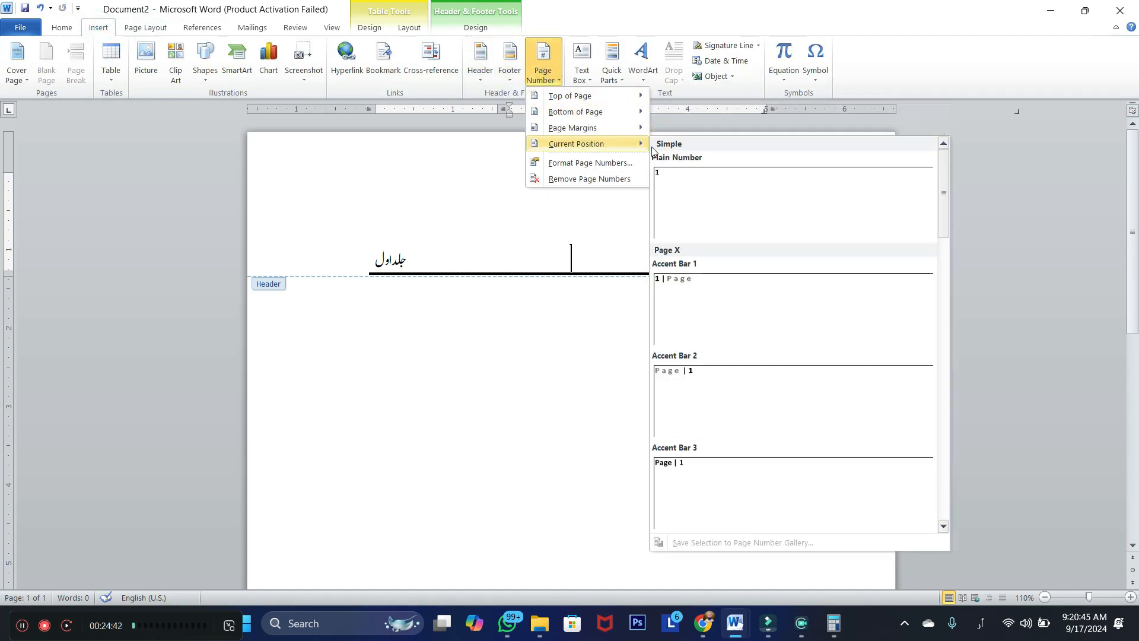
click(705, 195)
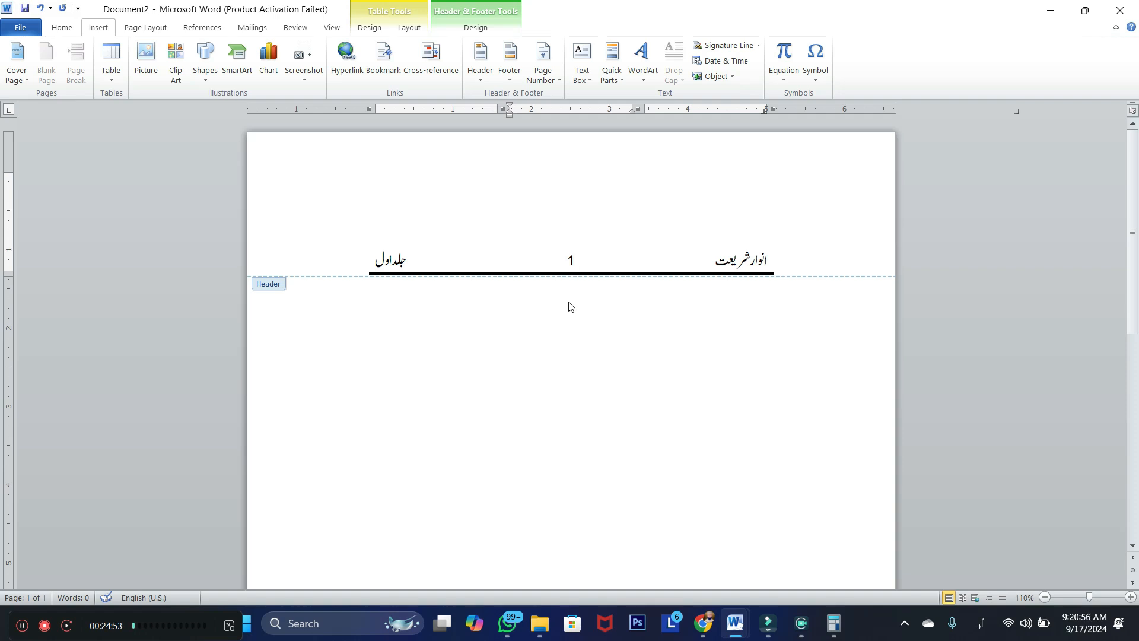
double_click(570, 314)
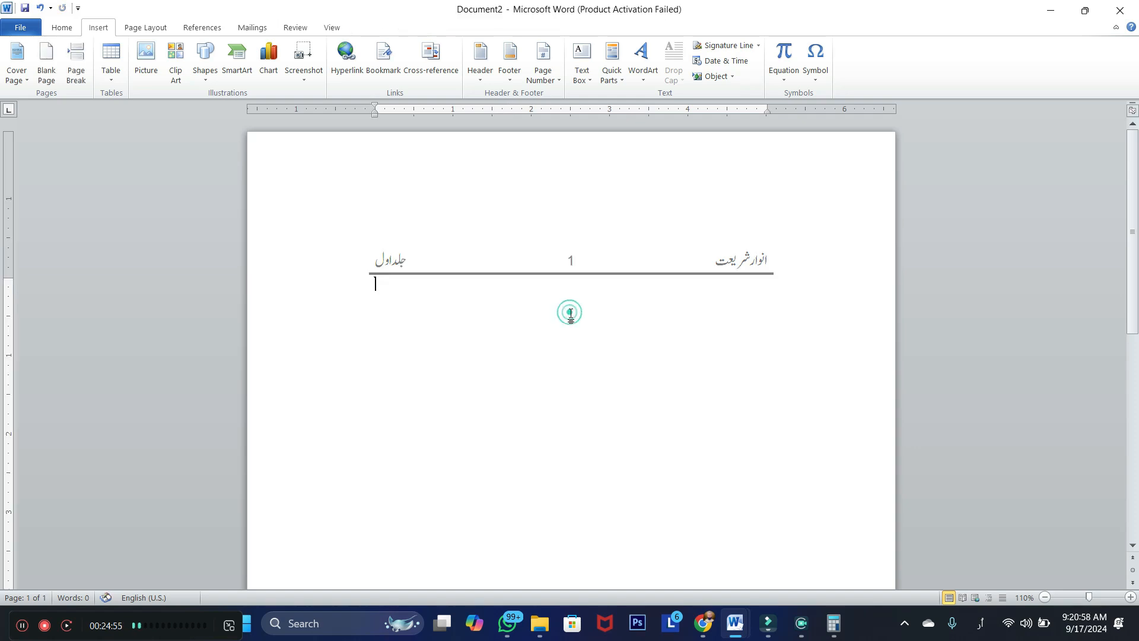
Review the full page layout with the page number centered in the header
click(1045, 597)
click(1046, 597)
click(1045, 597)
click(1045, 598)
click(1045, 597)
click(1046, 598)
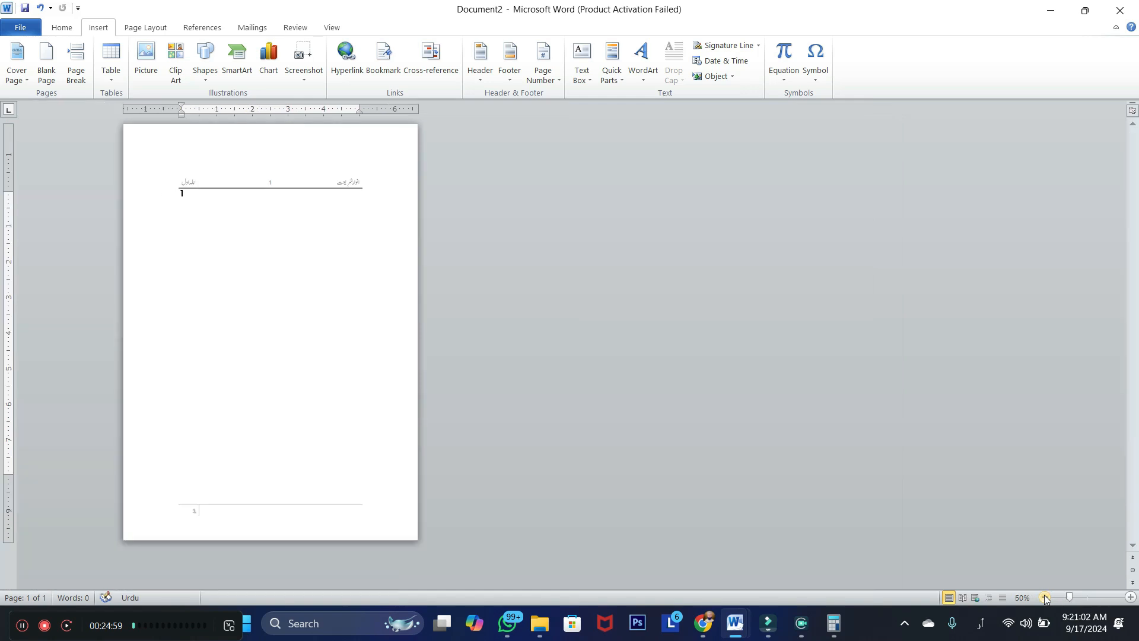